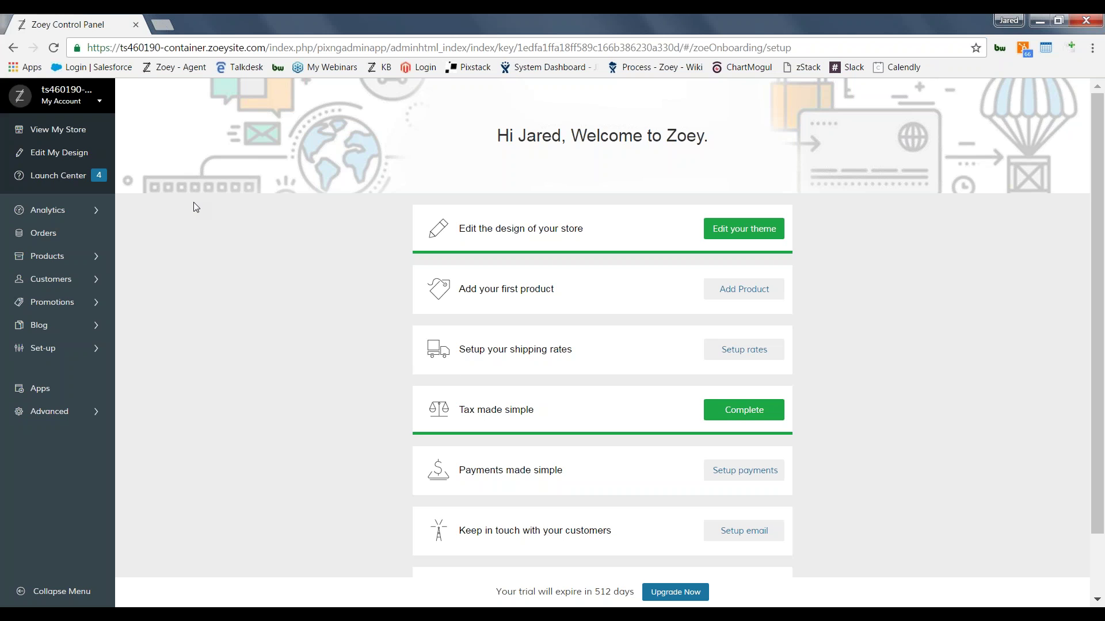
# Step: Go to Edit My Design from the Zoey control panel's left sidebar
pyautogui.click(83, 153)
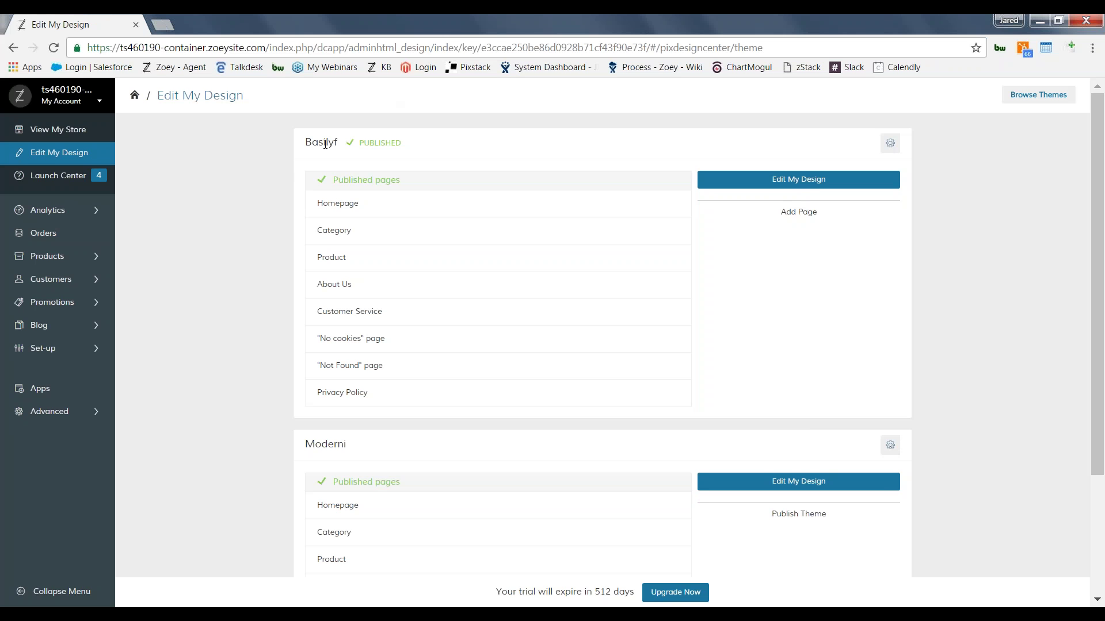
# Step: Open the Basilyf theme's published Homepage in the page editor
pyautogui.moveTo(402, 284)
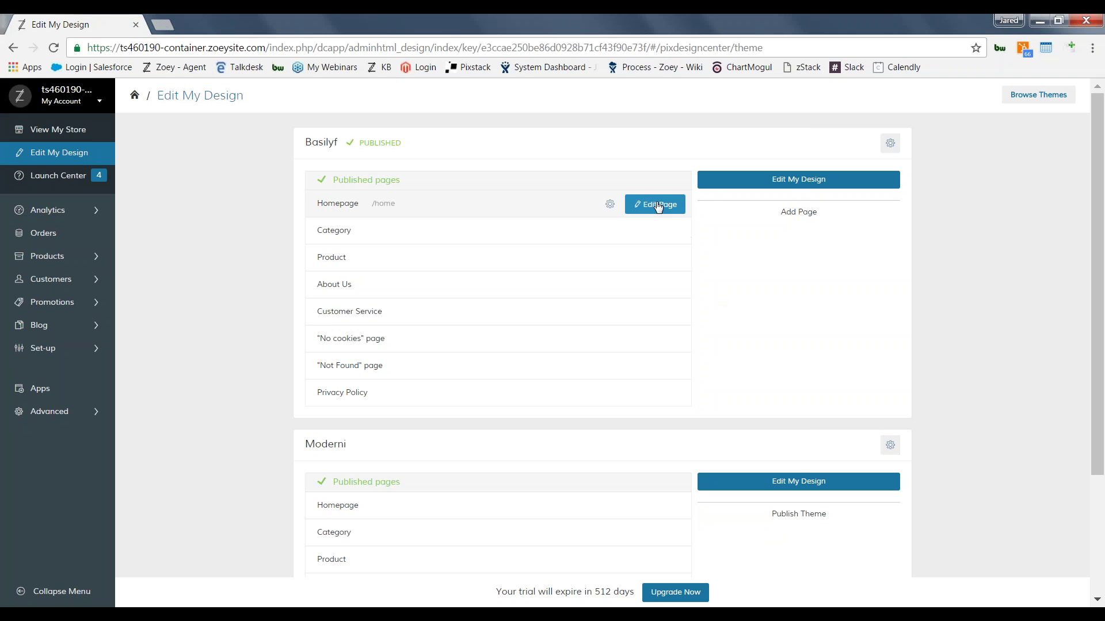
pyautogui.click(657, 206)
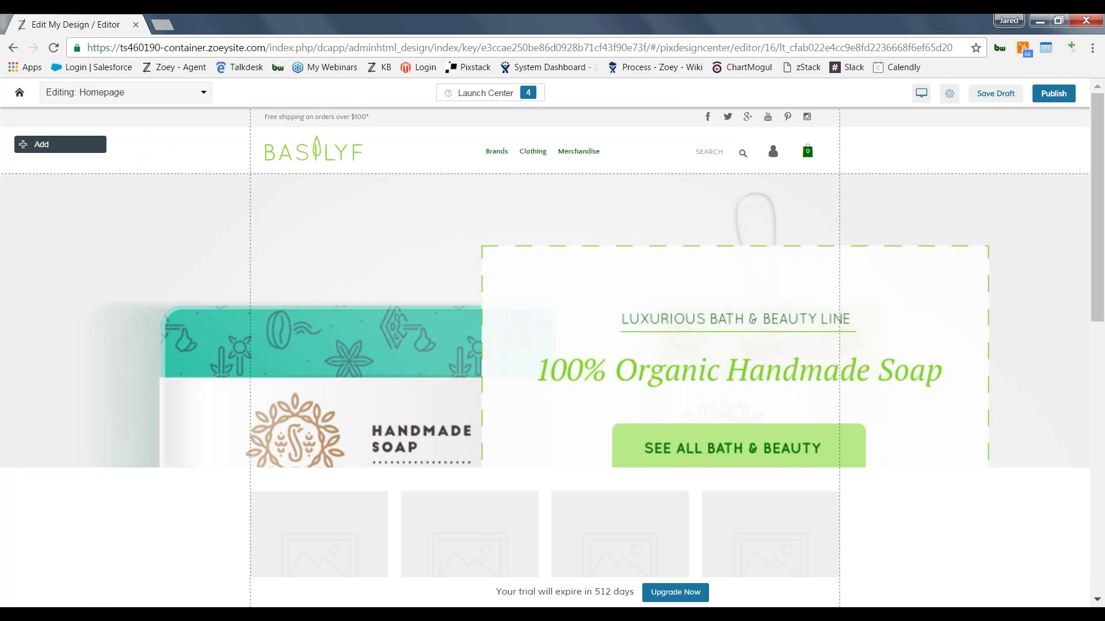
pyautogui.click(52, 144)
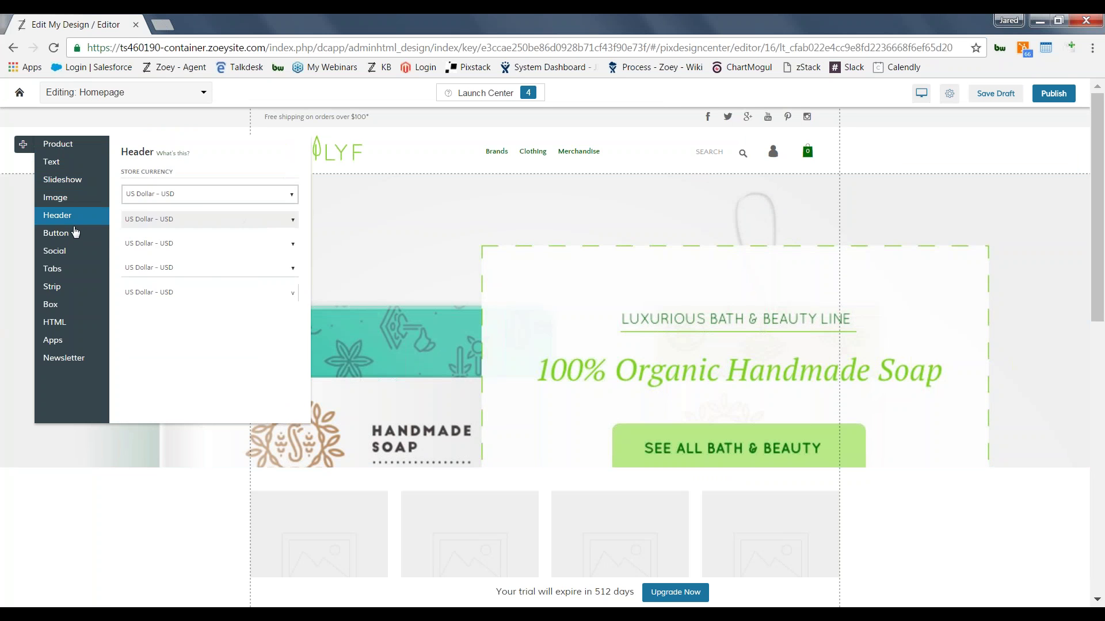
pyautogui.moveTo(75, 239)
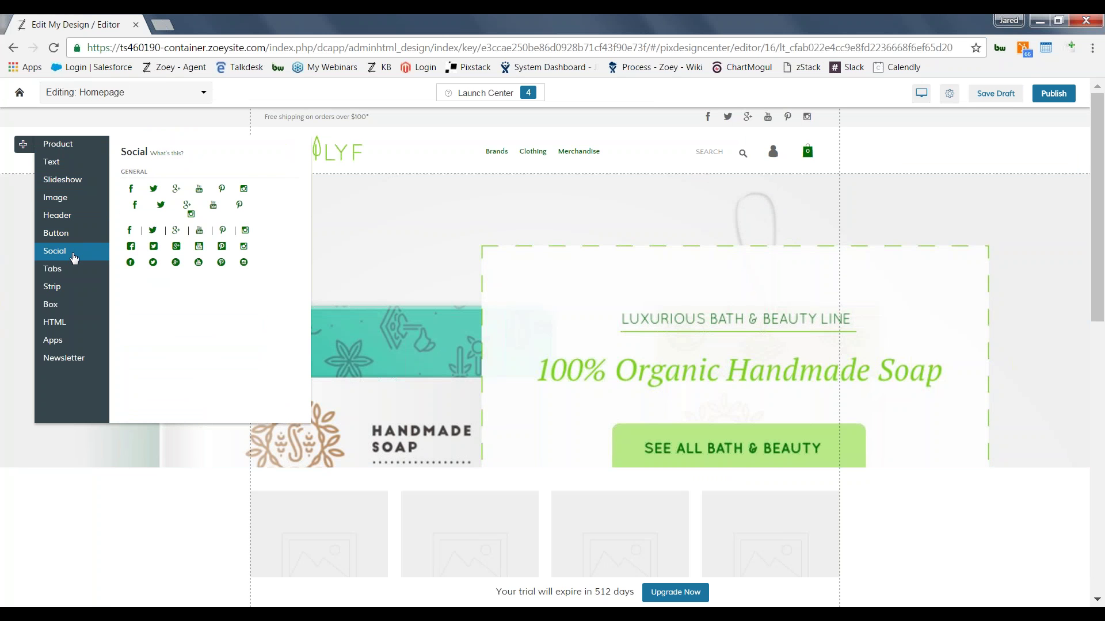
pyautogui.moveTo(75, 323)
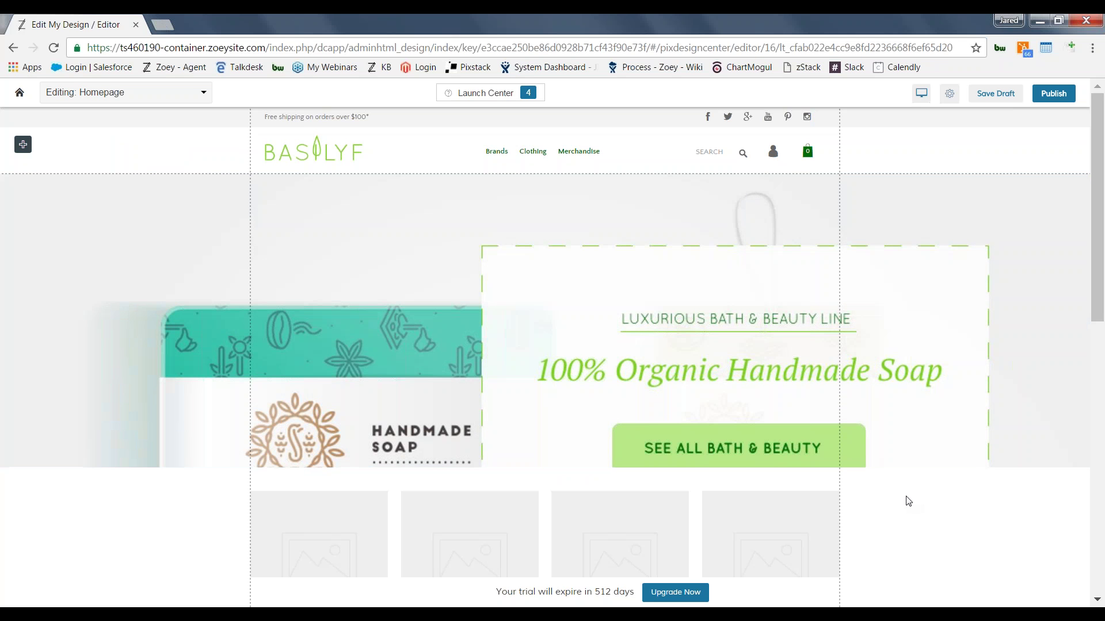
# Step: Insert a 1012px-wide image block under the soap banner, moving the product grid below it
pyautogui.moveTo(1099, 224); pyautogui.dragTo(1102, 300)
pyautogui.click(691, 290)
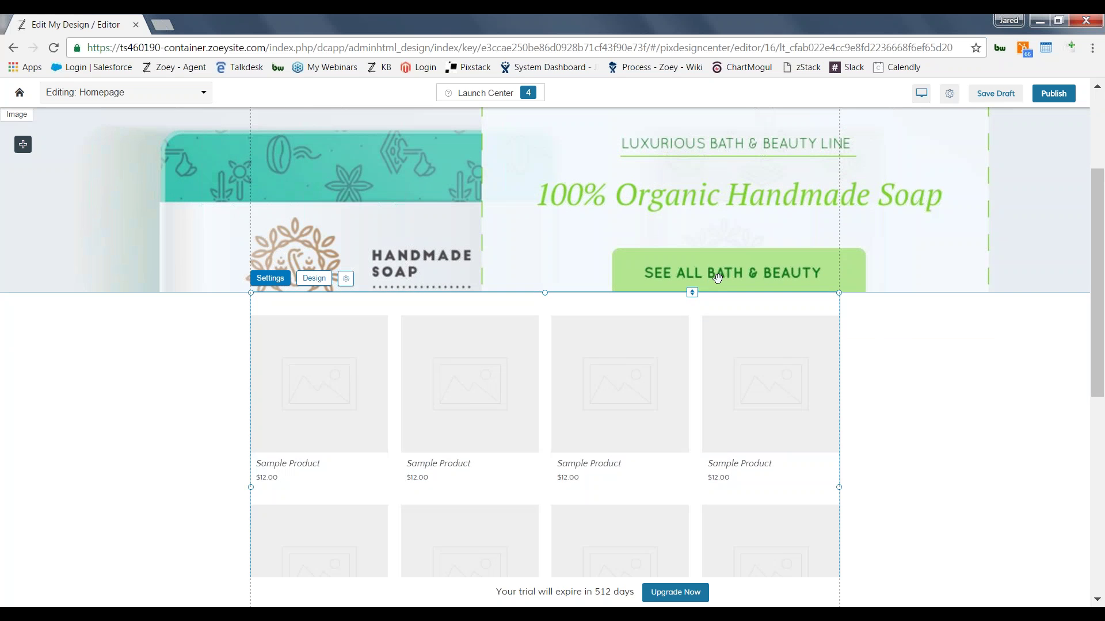
pyautogui.moveTo(691, 291); pyautogui.dragTo(708, 478)
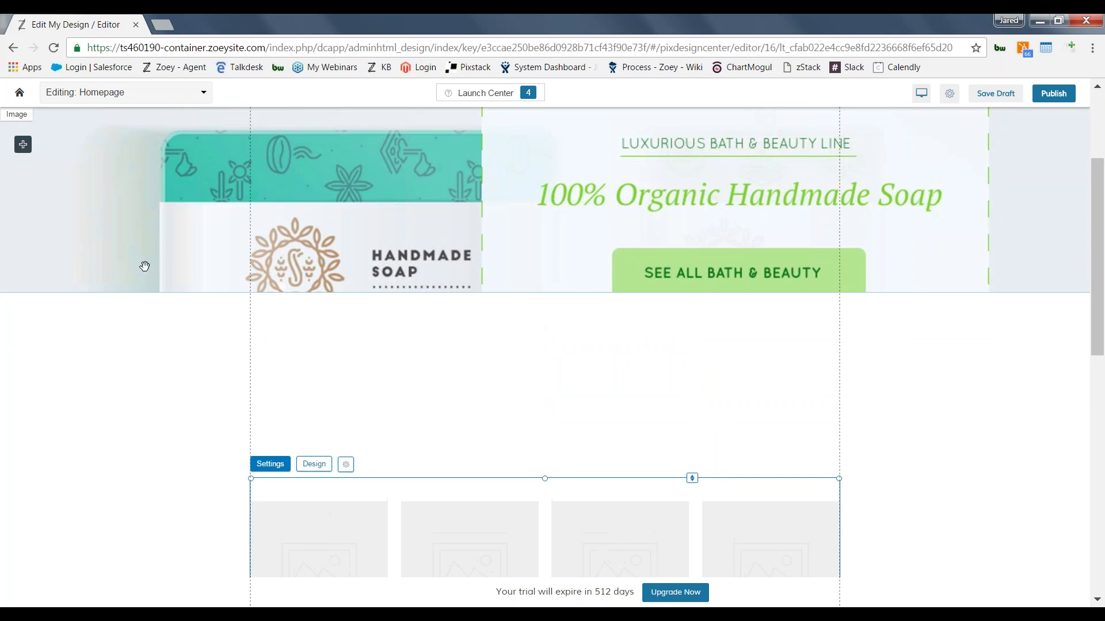
pyautogui.click(42, 144)
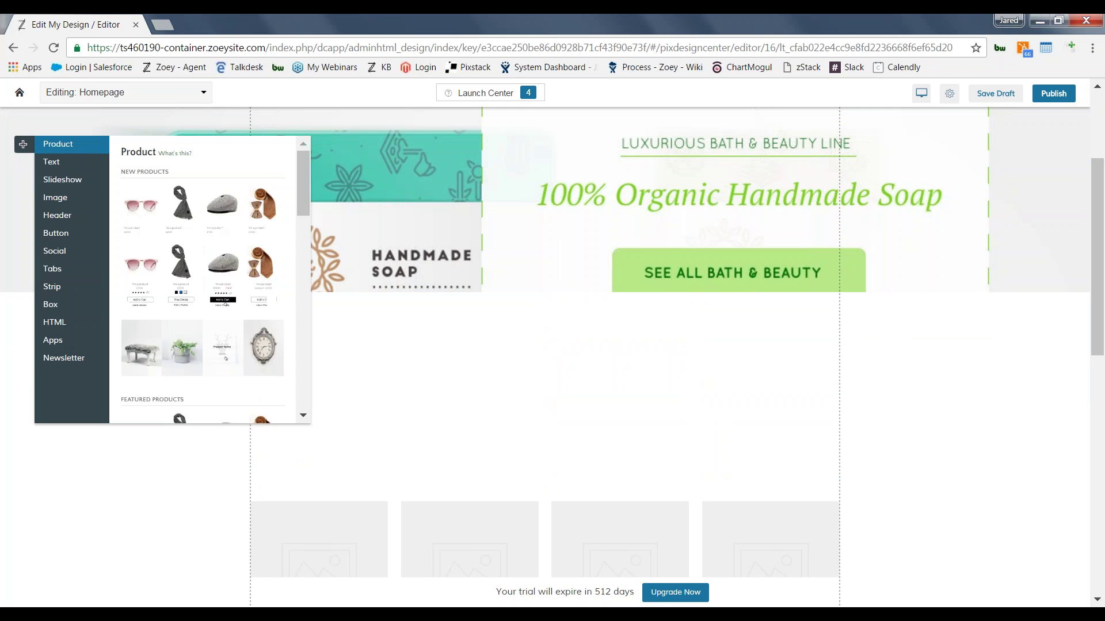
pyautogui.moveTo(64, 197)
pyautogui.moveTo(139, 212); pyautogui.dragTo(272, 327)
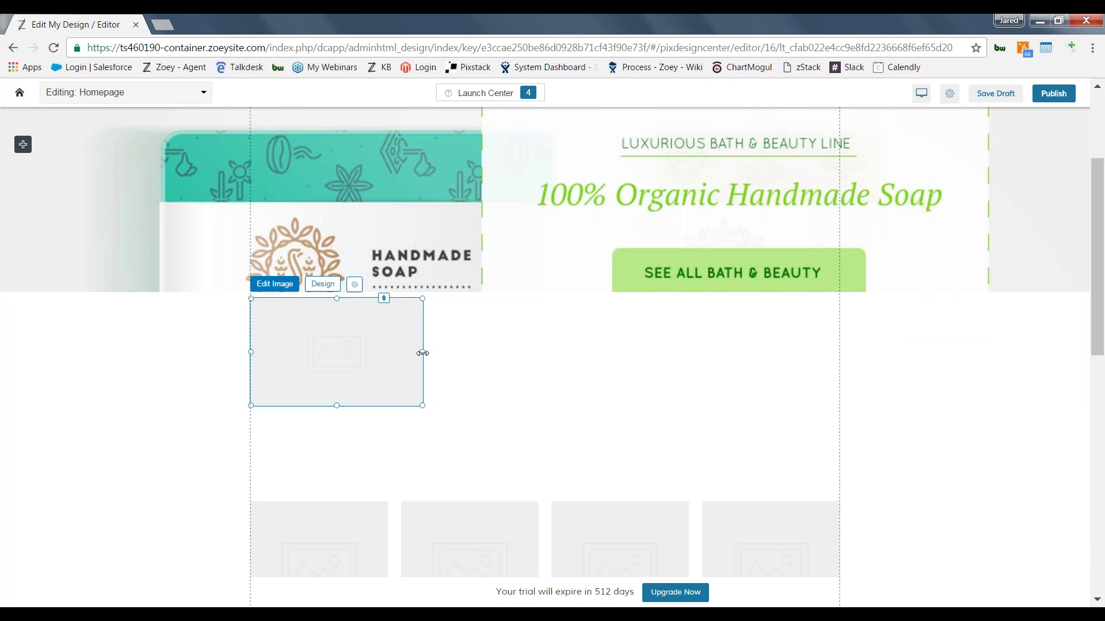
pyautogui.moveTo(419, 351); pyautogui.dragTo(839, 362)
pyautogui.click(690, 495)
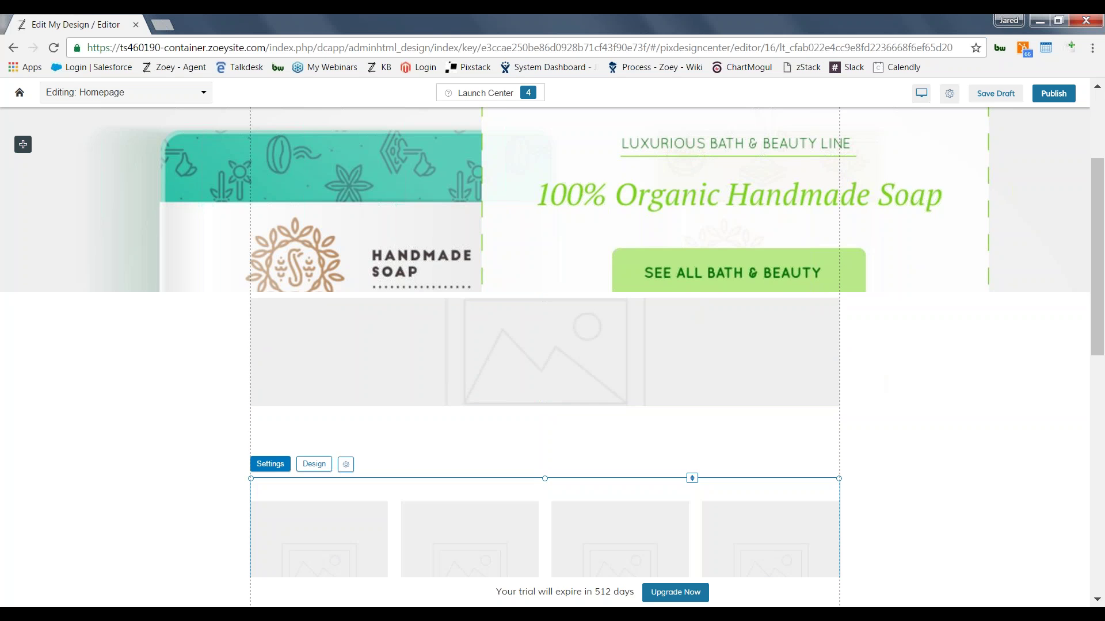
pyautogui.moveTo(692, 478); pyautogui.dragTo(685, 371)
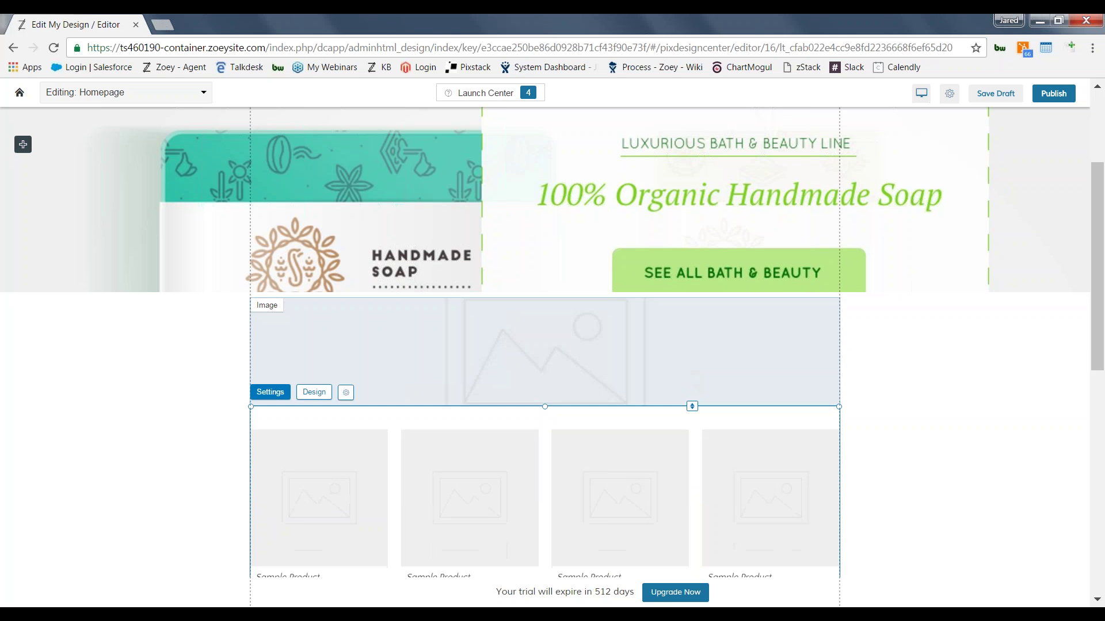
pyautogui.click(894, 354)
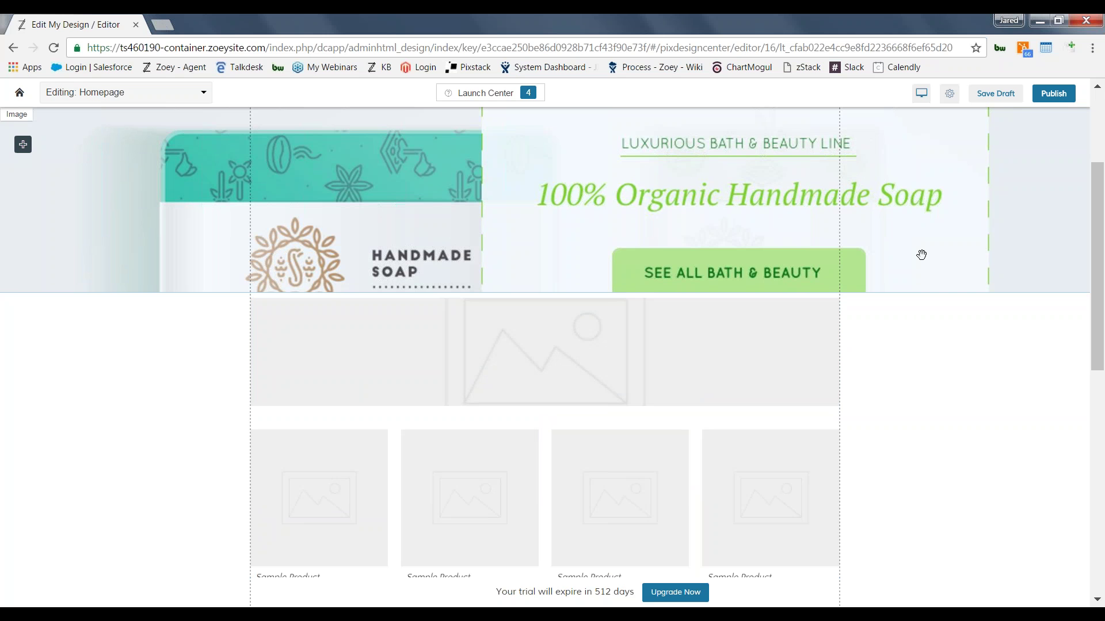
pyautogui.click(921, 94)
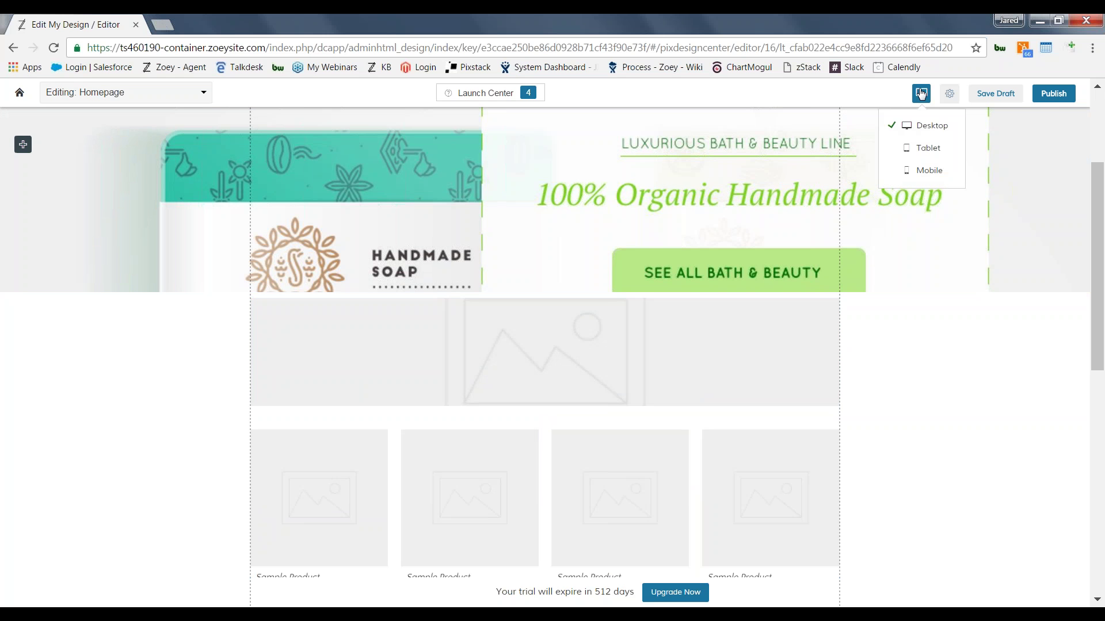
pyautogui.click(916, 154)
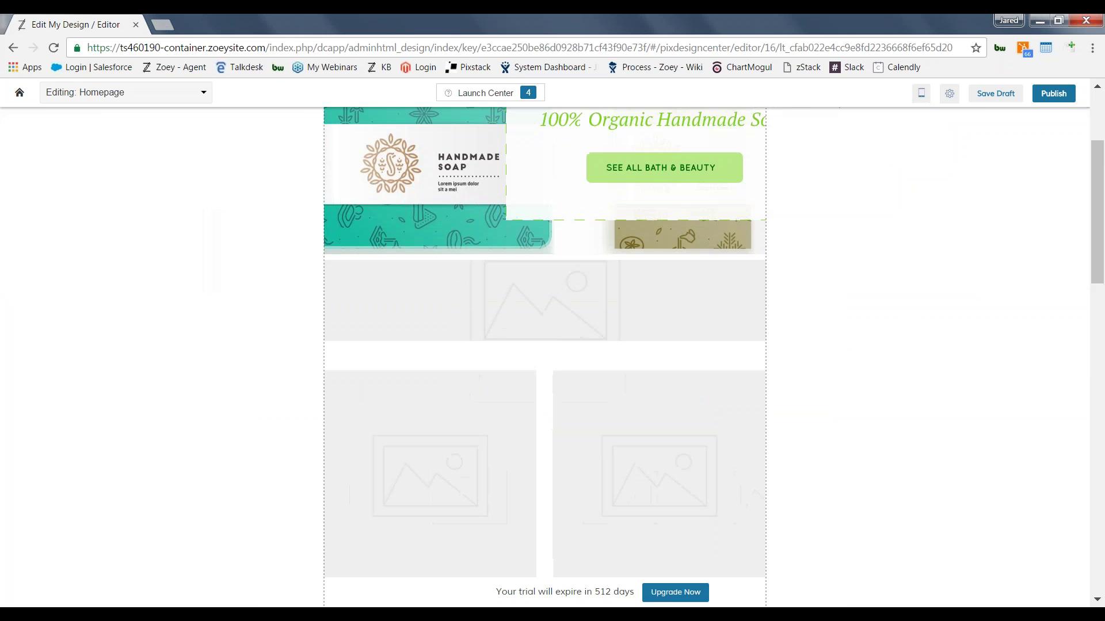
pyautogui.click(923, 94)
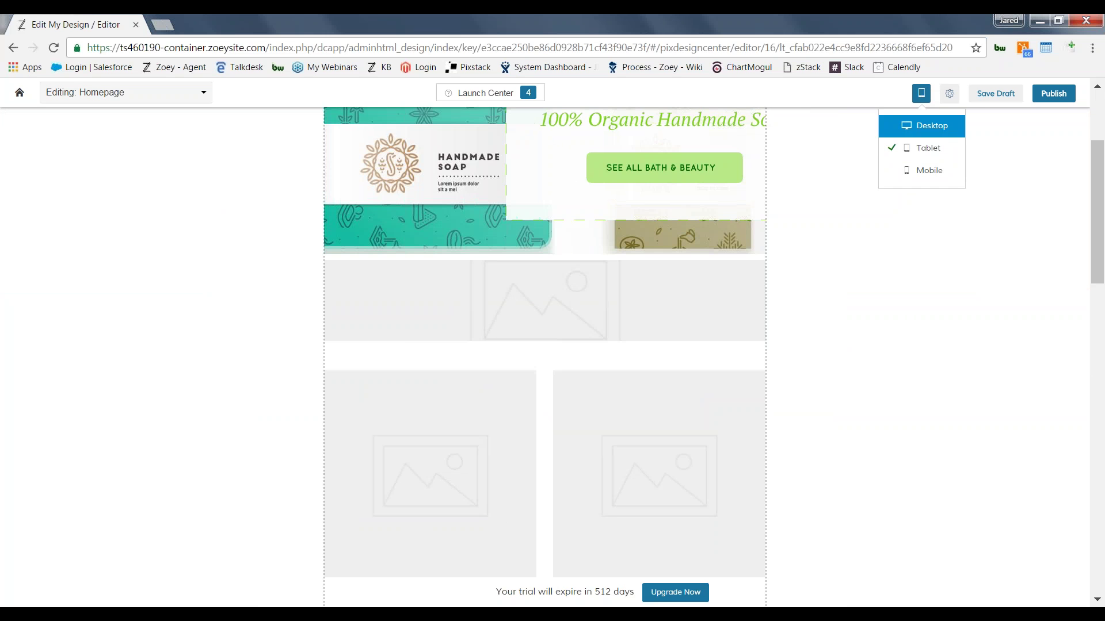
pyautogui.click(922, 168)
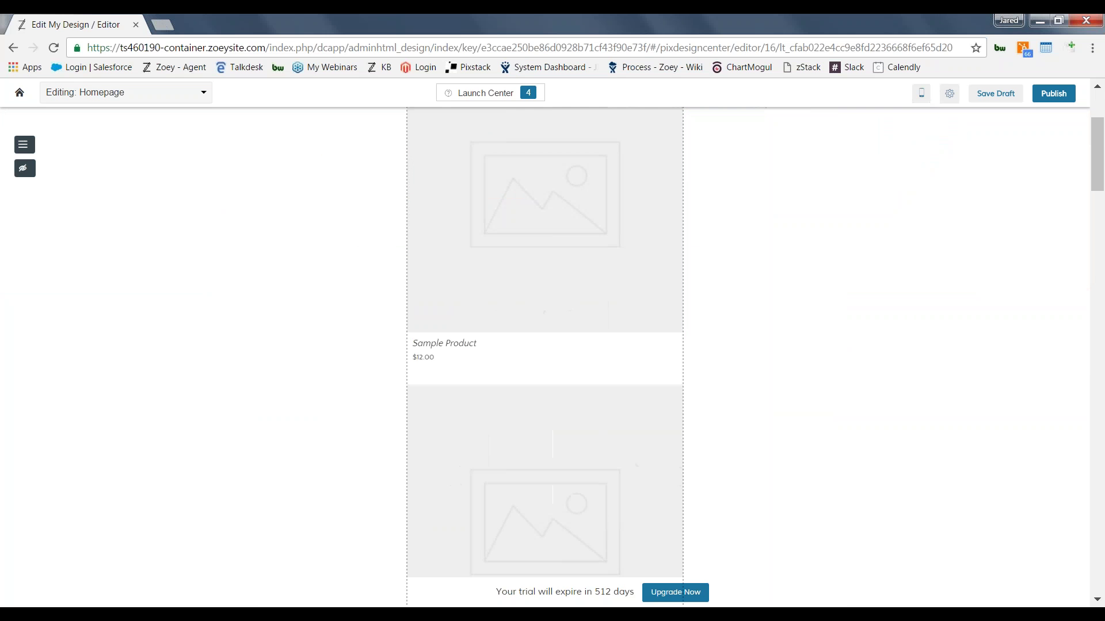
pyautogui.scroll(3, 856, 234)
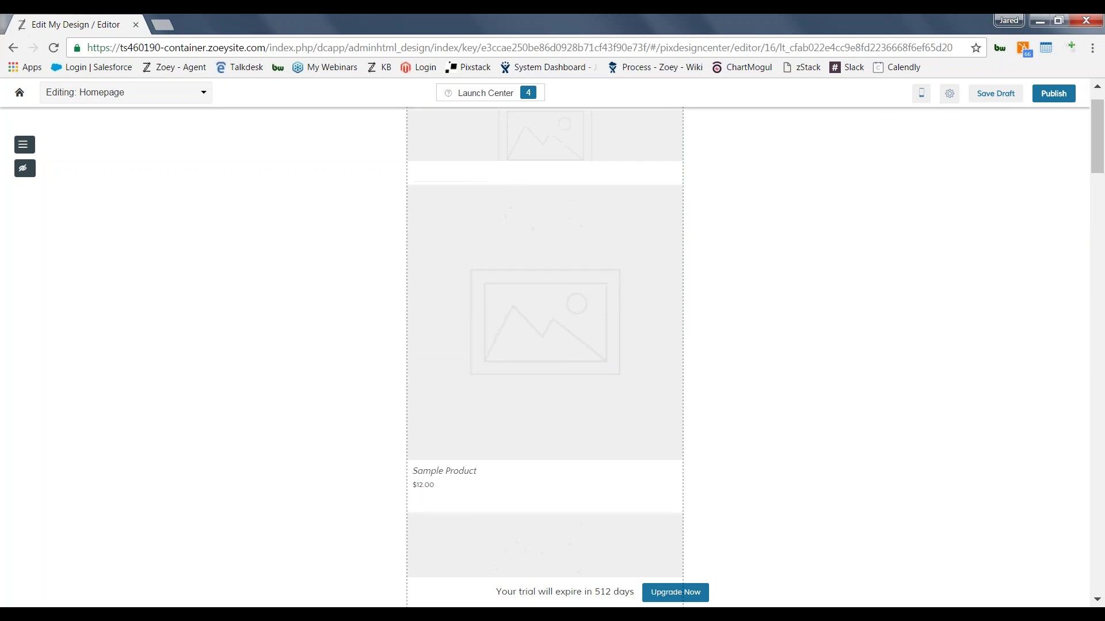
pyautogui.scroll(1, 545, 357)
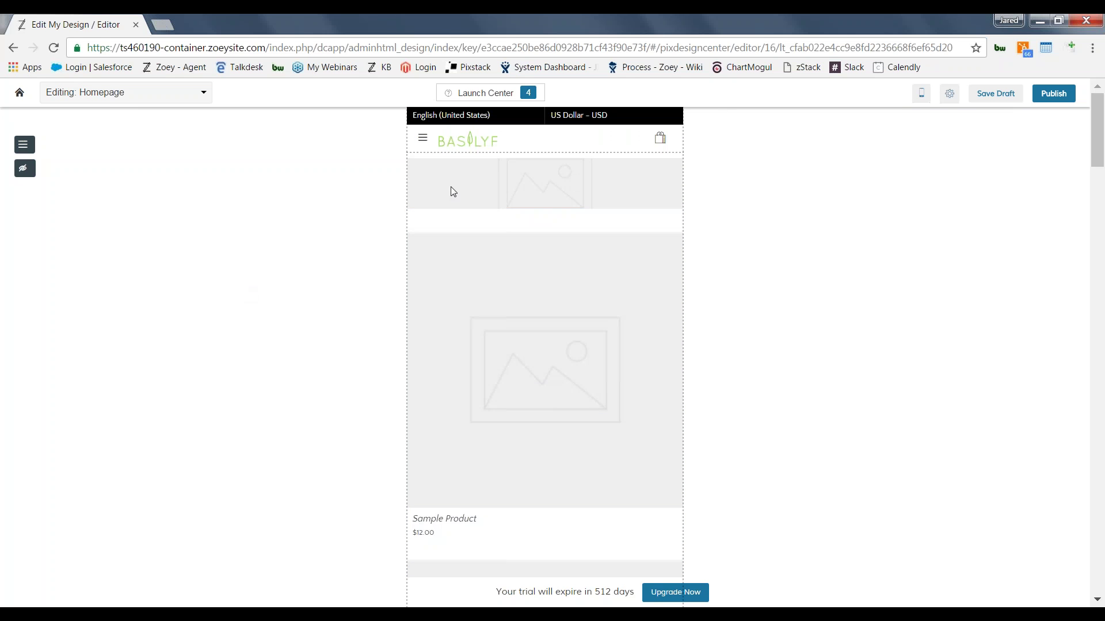
pyautogui.click(921, 99)
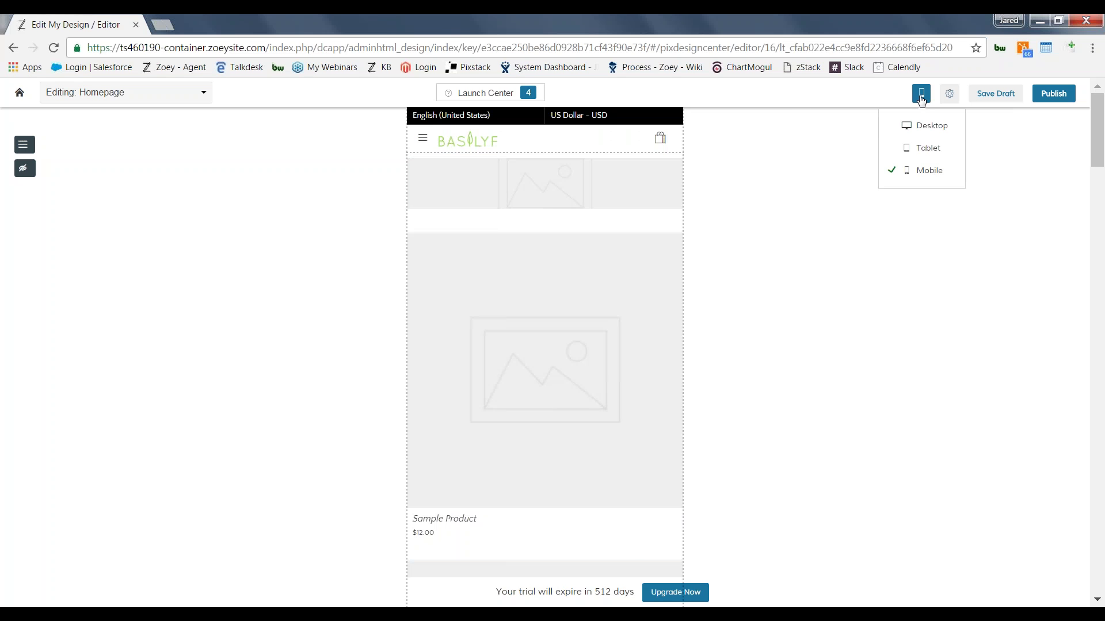
pyautogui.click(908, 124)
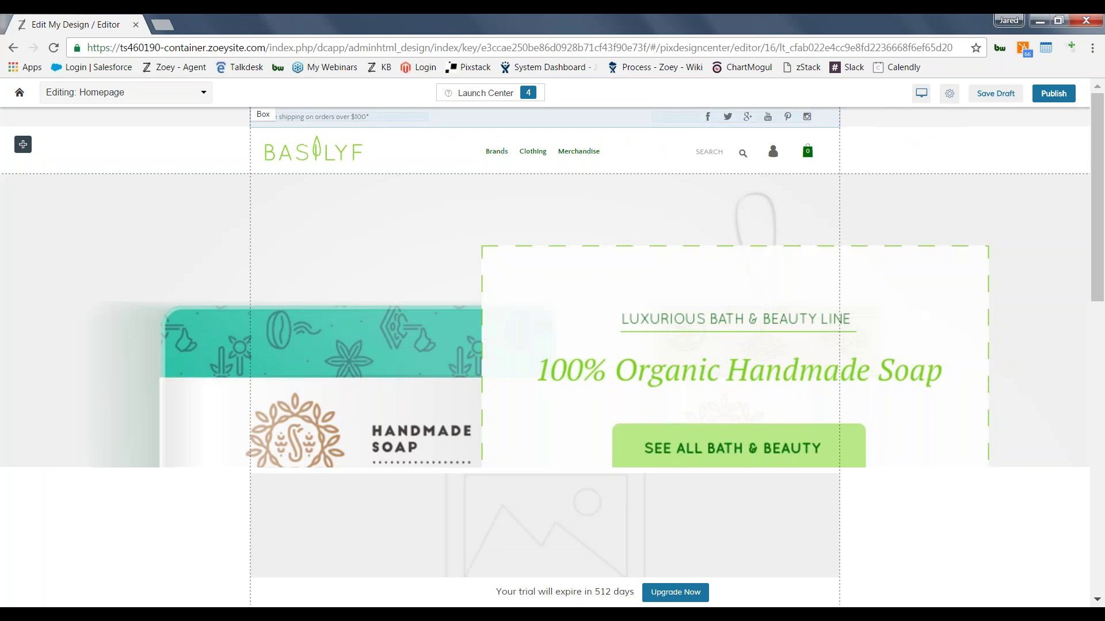
# Step: Exit the homepage editor, discarding unsaved changes, back to the Basilyf page list
pyautogui.click(18, 96)
pyautogui.click(606, 141)
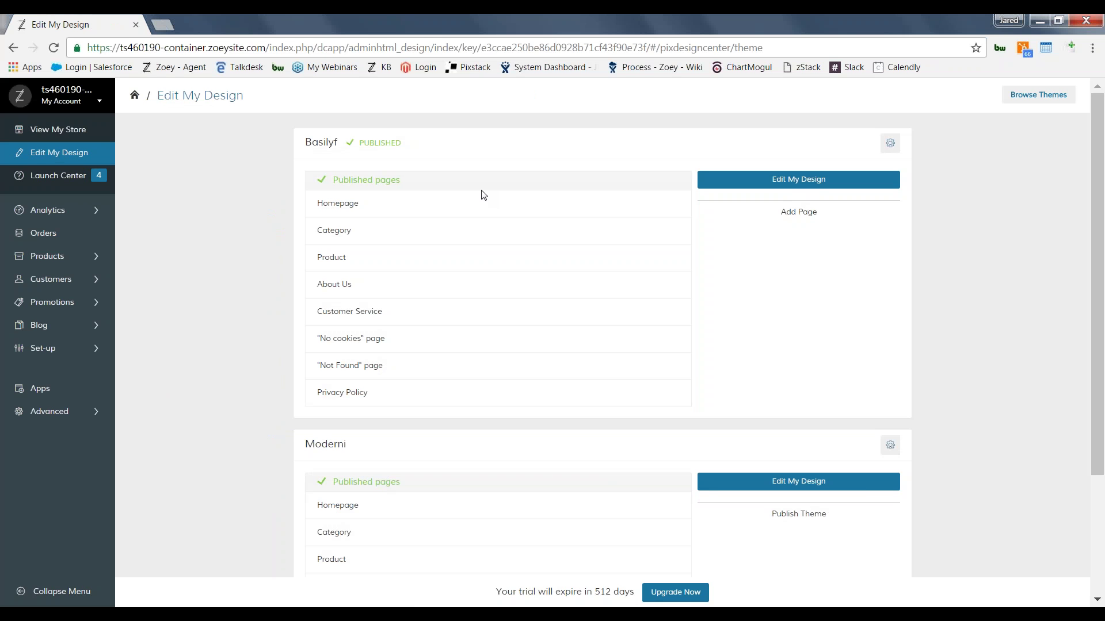
pyautogui.moveTo(437, 257)
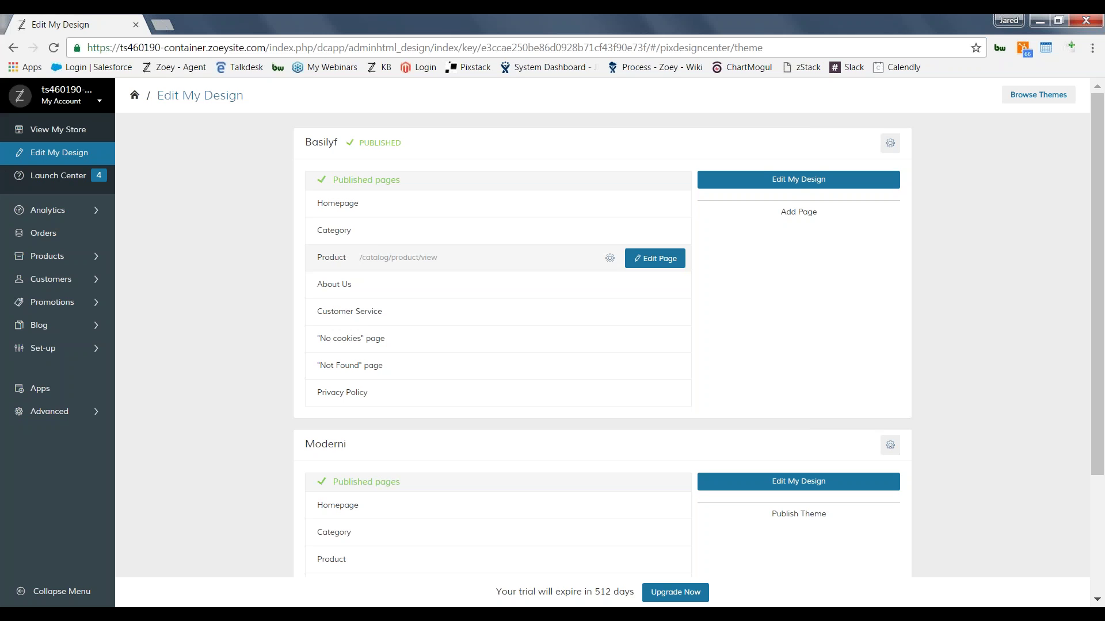
pyautogui.moveTo(379, 234)
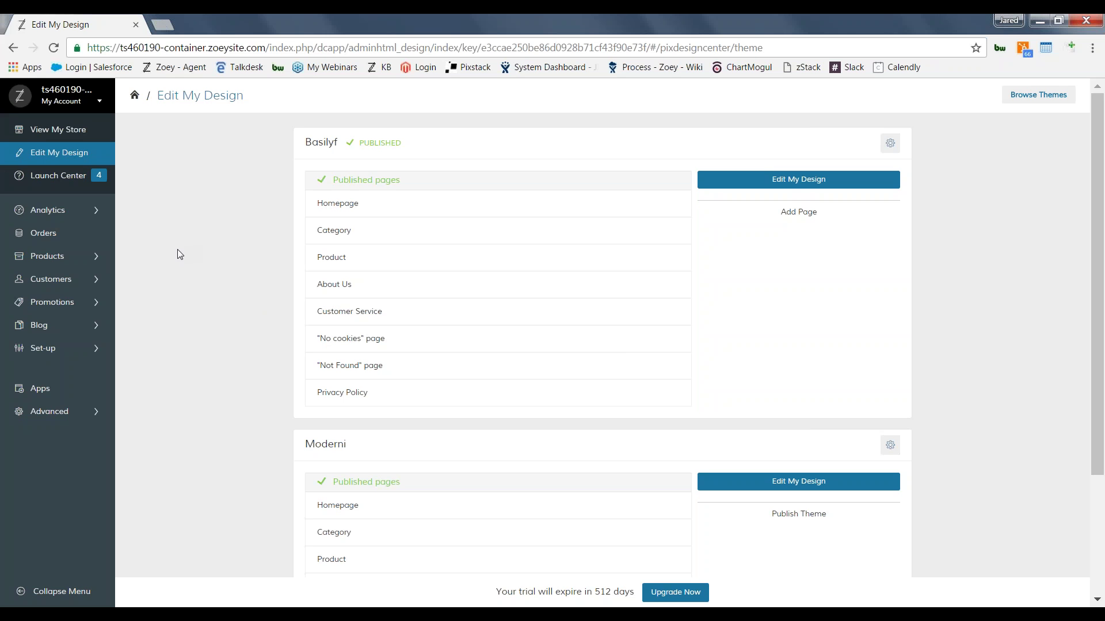
pyautogui.moveTo(87, 262)
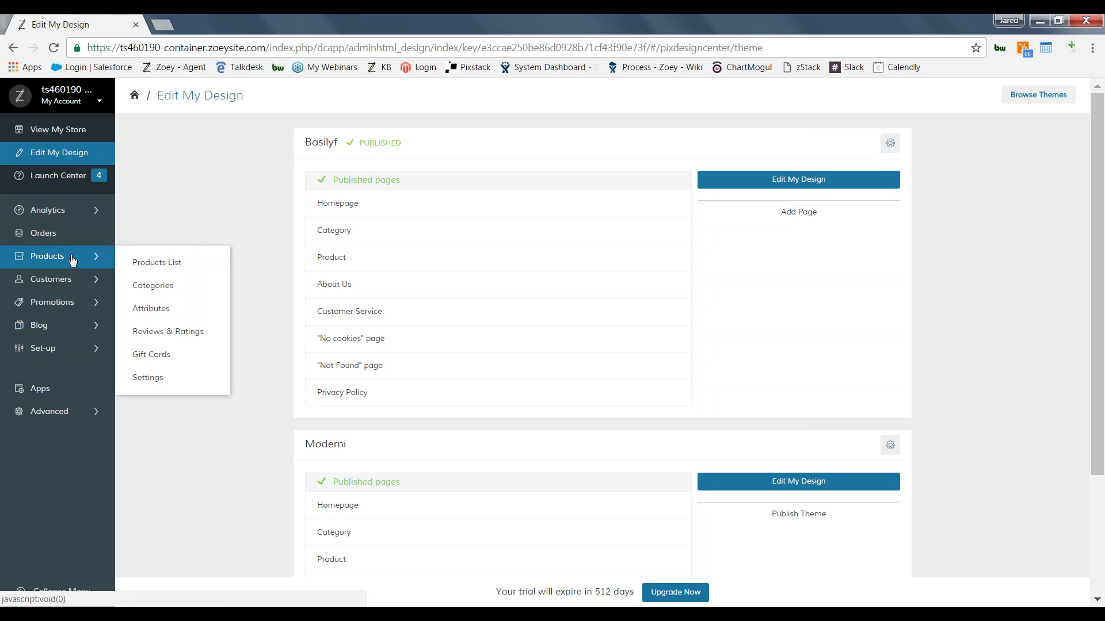
# Step: On the Products › Categories page, add a category named 'New Category'
pyautogui.click(187, 286)
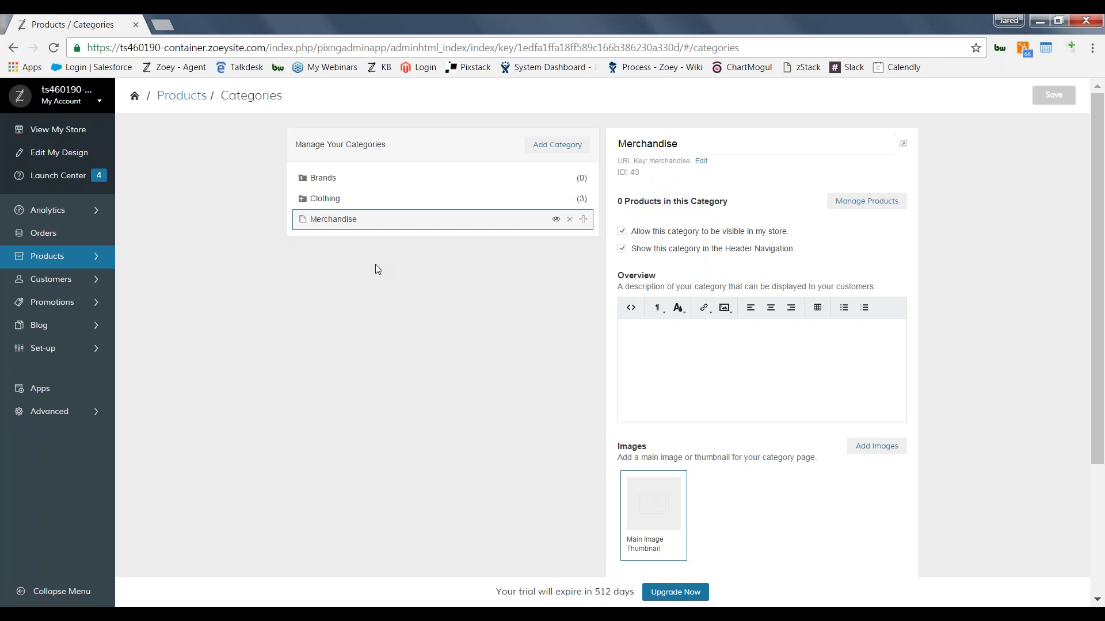
pyautogui.click(557, 146)
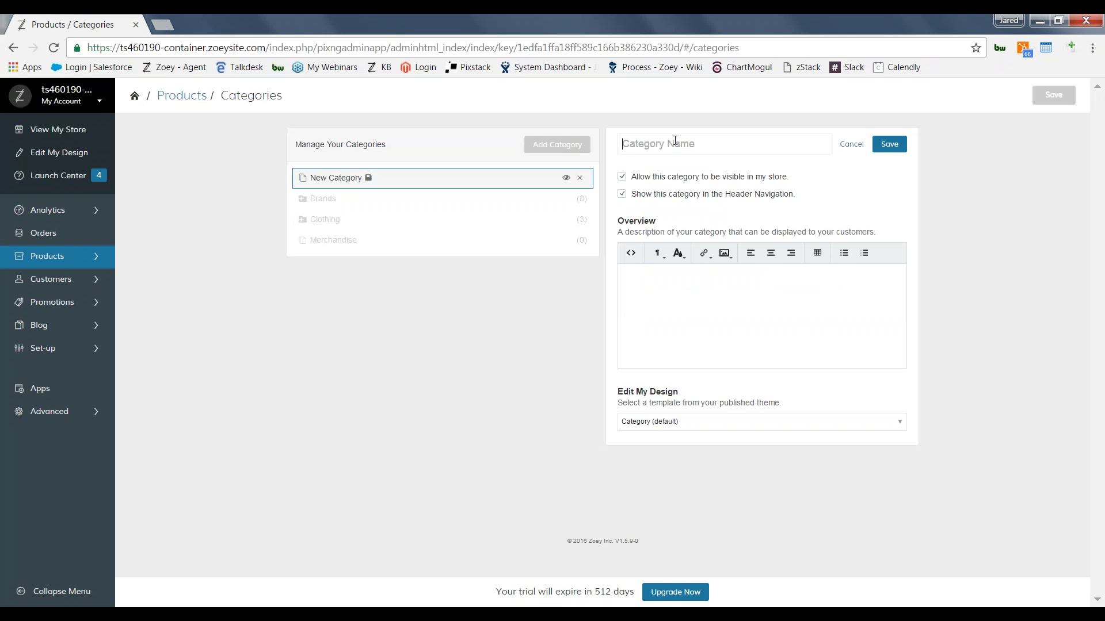
pyautogui.write('New C')
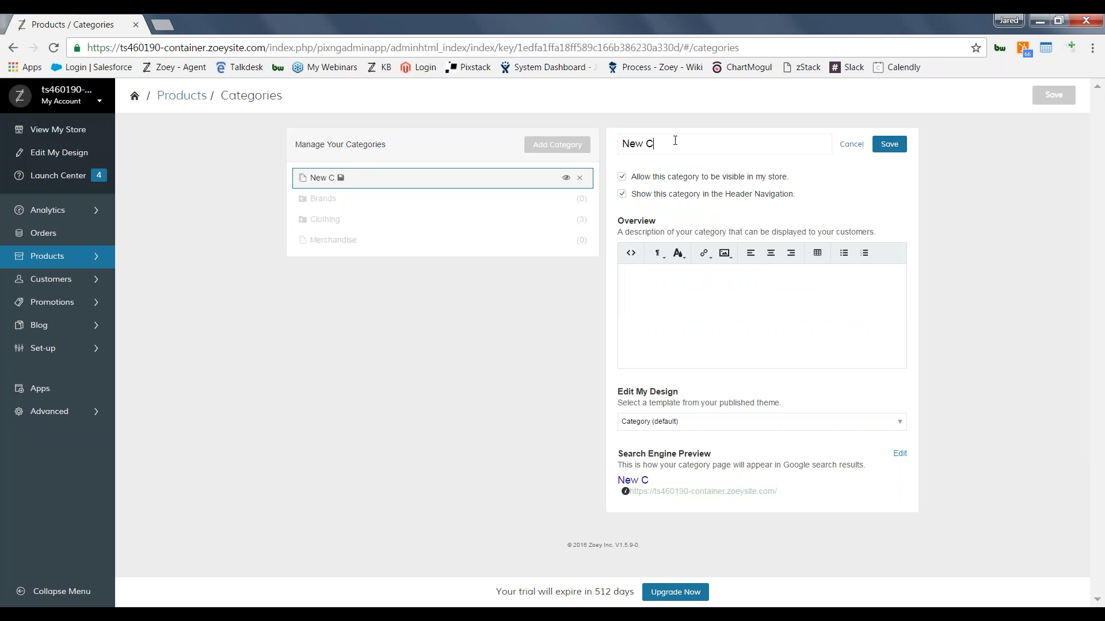
pyautogui.write('ategory')
# Step: Save 'New Category' and expand the Brands and Clothing folders
pyautogui.click(891, 146)
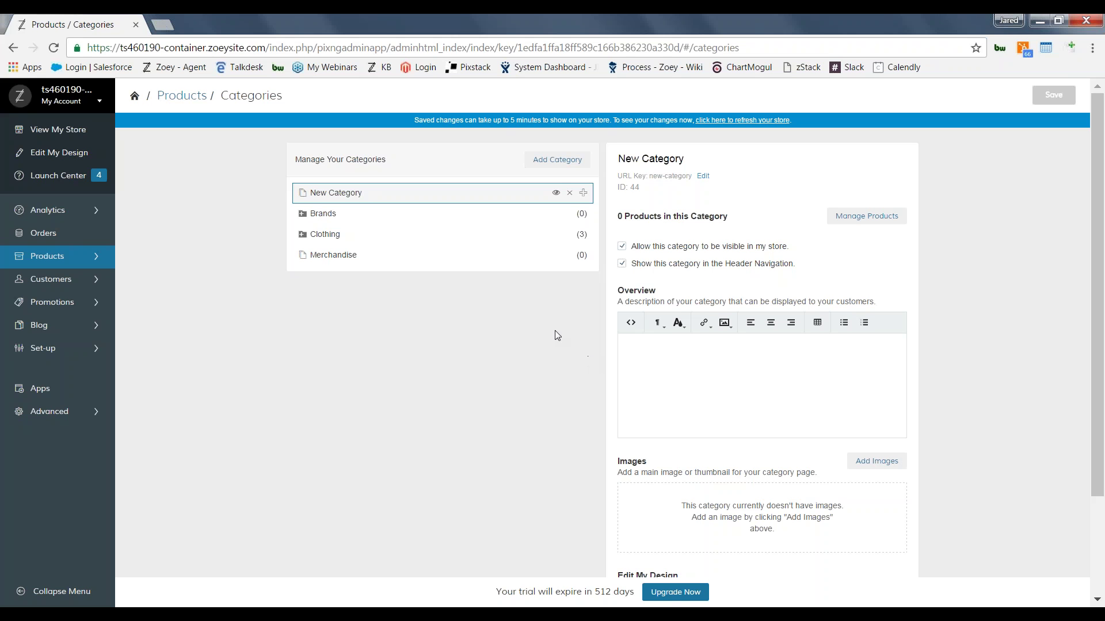
pyautogui.click(302, 214)
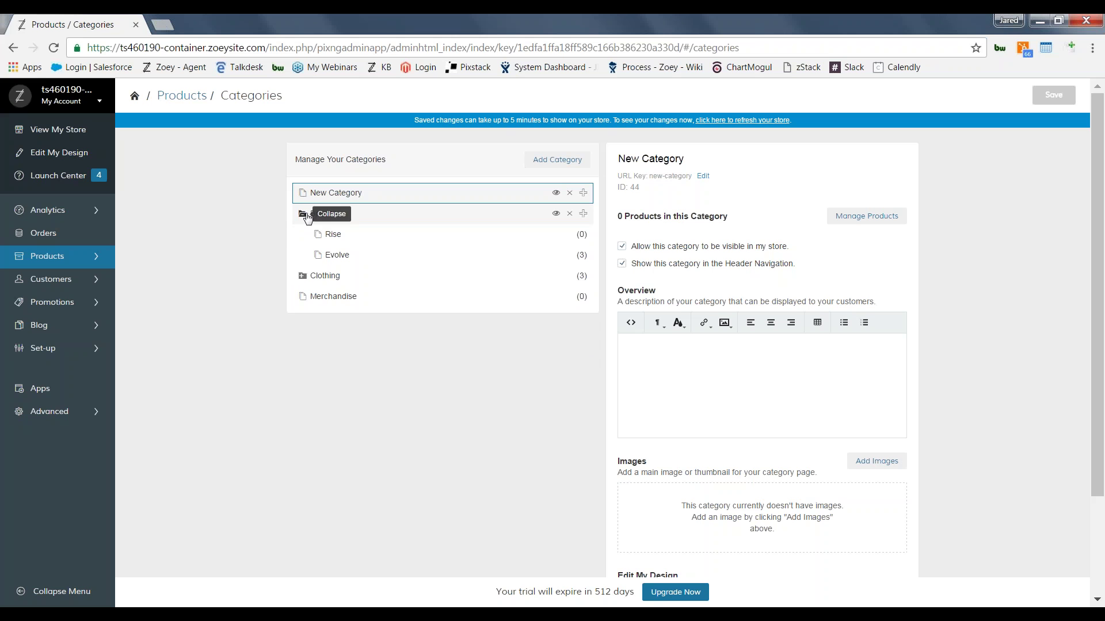
pyautogui.click(303, 276)
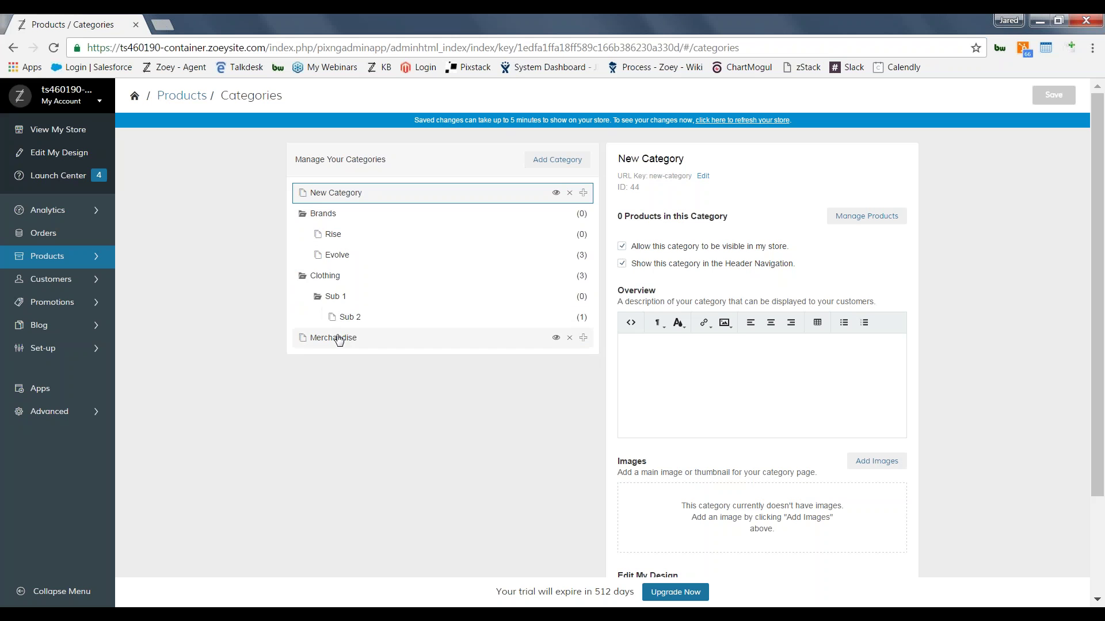
# Step: Move Merchandise into Clothing › Sub 1 › Sub 2 and expand Sub 2
pyautogui.moveTo(339, 340); pyautogui.dragTo(369, 314)
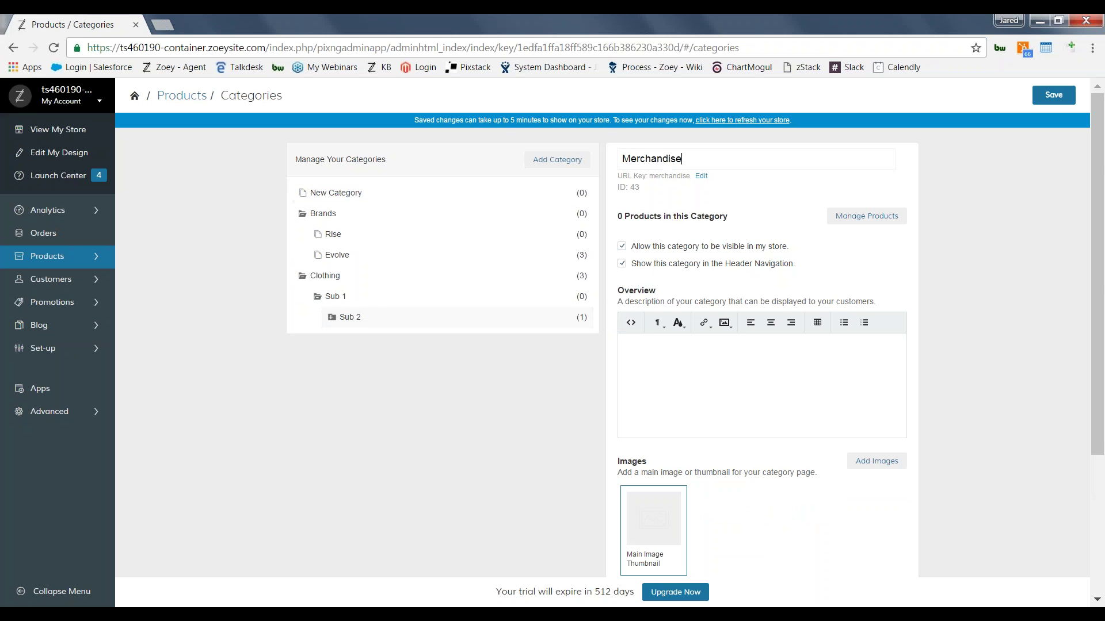
pyautogui.click(331, 318)
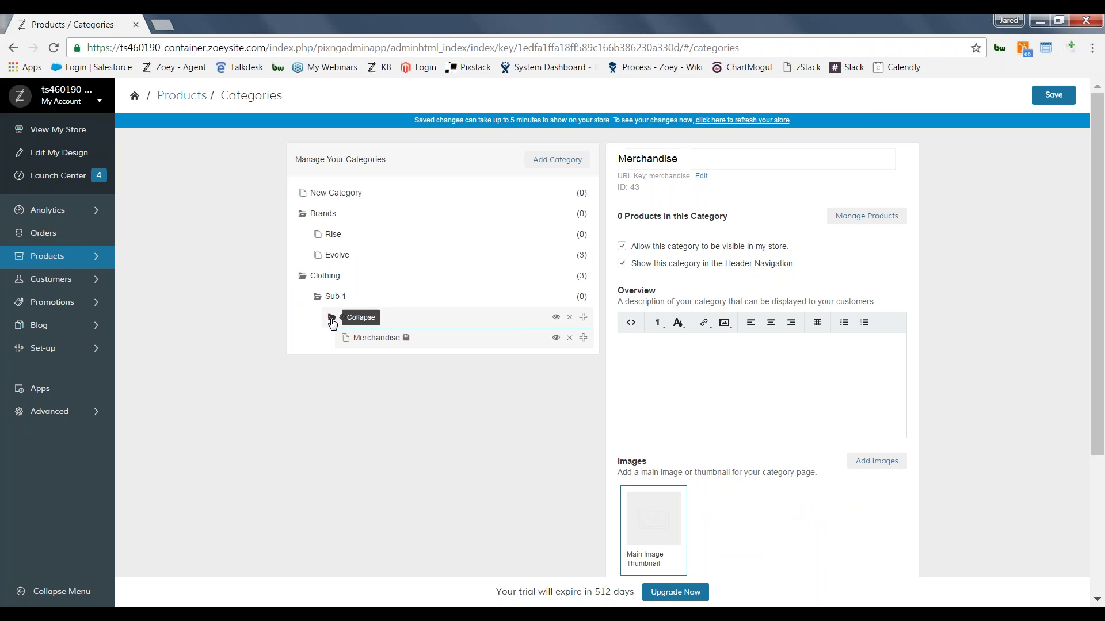
pyautogui.click(756, 383)
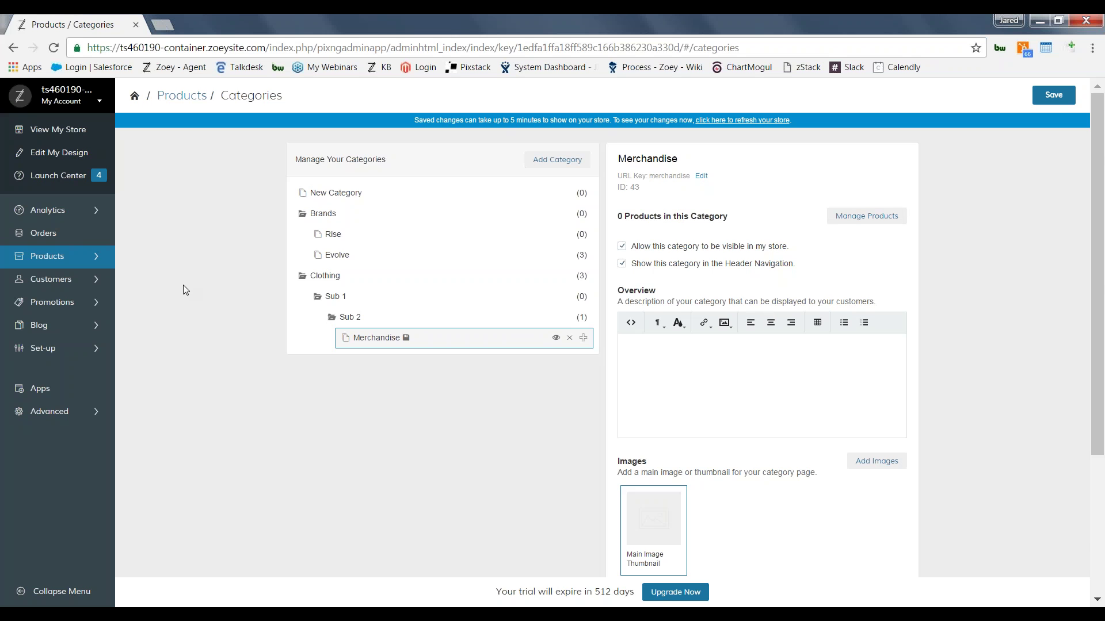
# Step: Switch to the Products List, discarding the unsaved category changes
pyautogui.moveTo(108, 259)
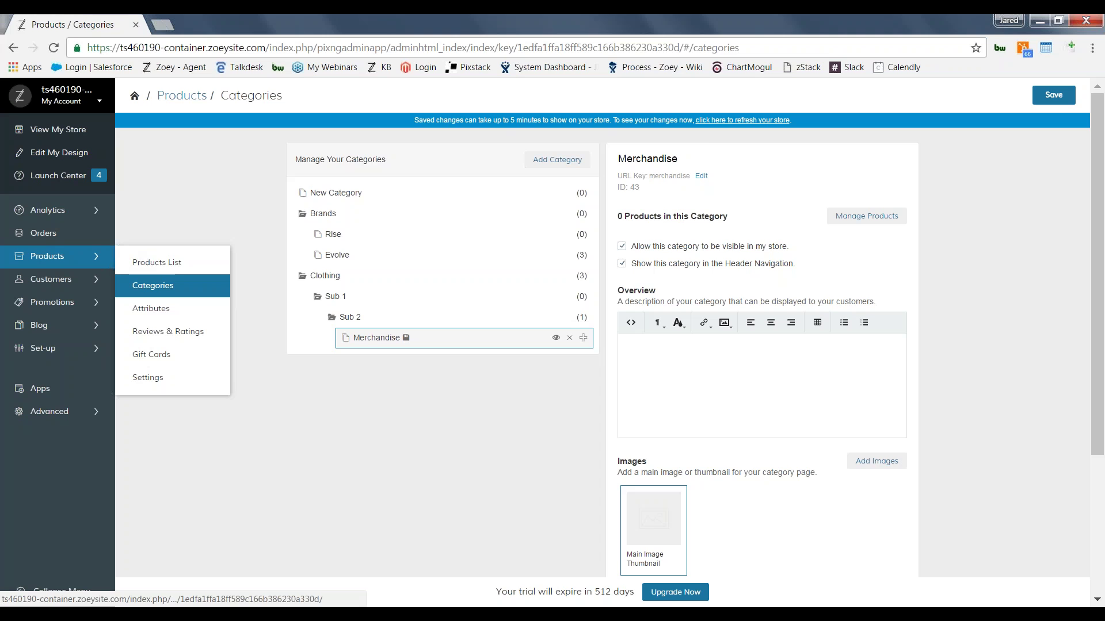
pyautogui.click(144, 263)
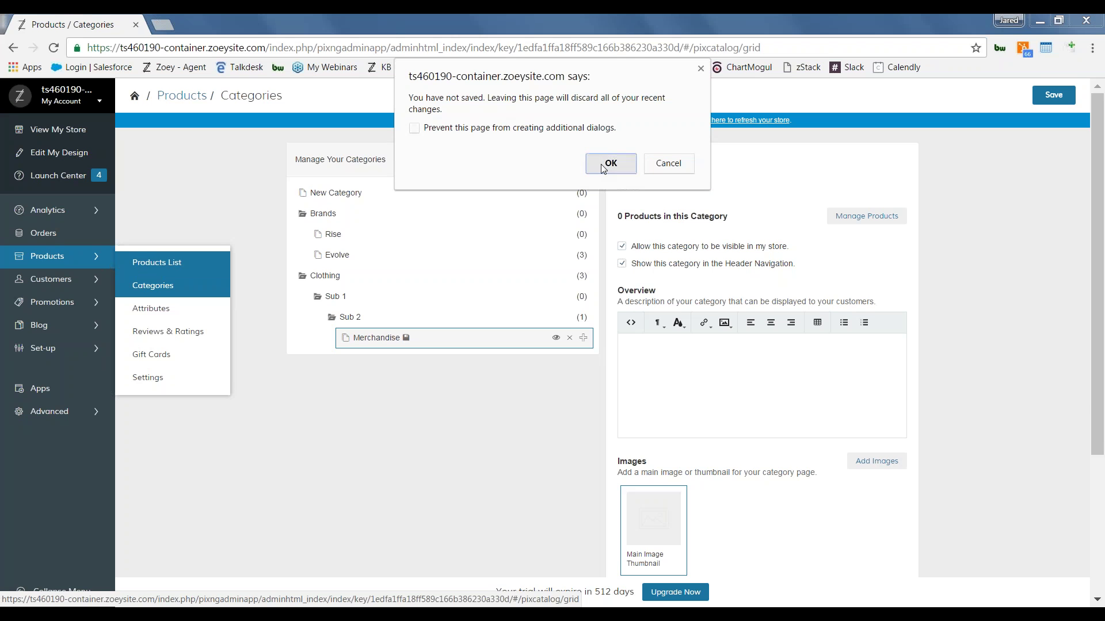
pyautogui.click(603, 164)
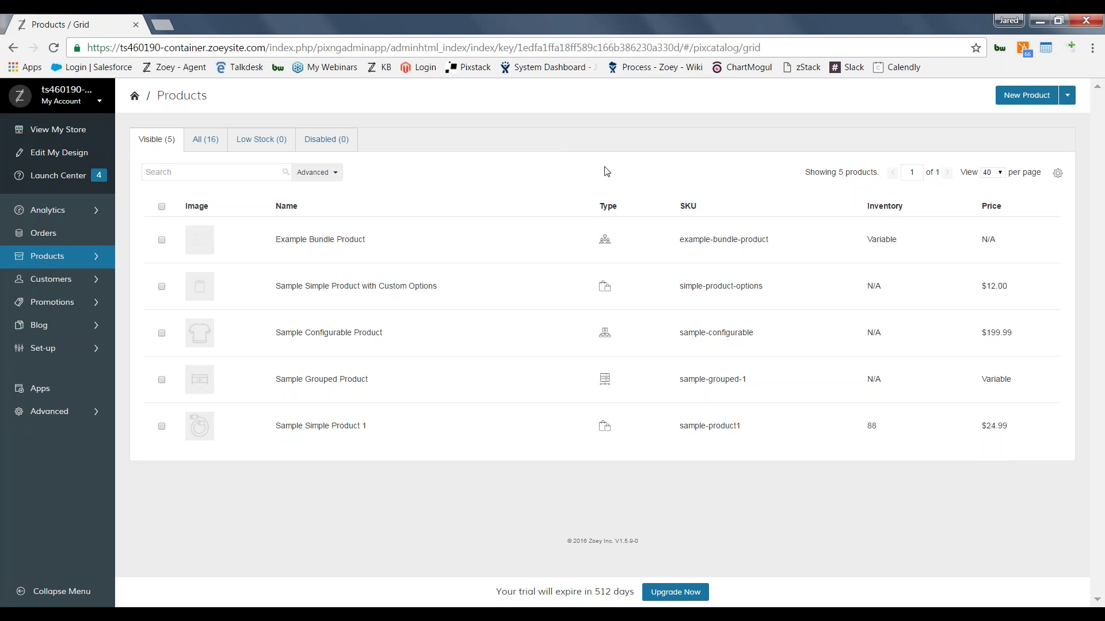
# Step: Remove the Image column from the products grid and browse the additional columns available
pyautogui.click(1057, 175)
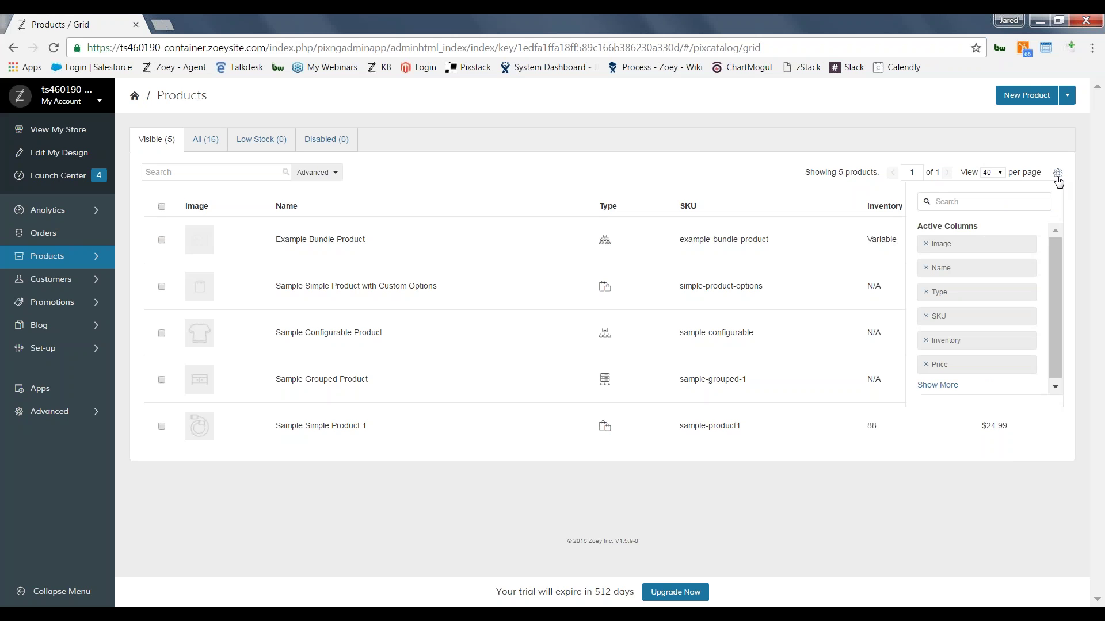
pyautogui.click(926, 245)
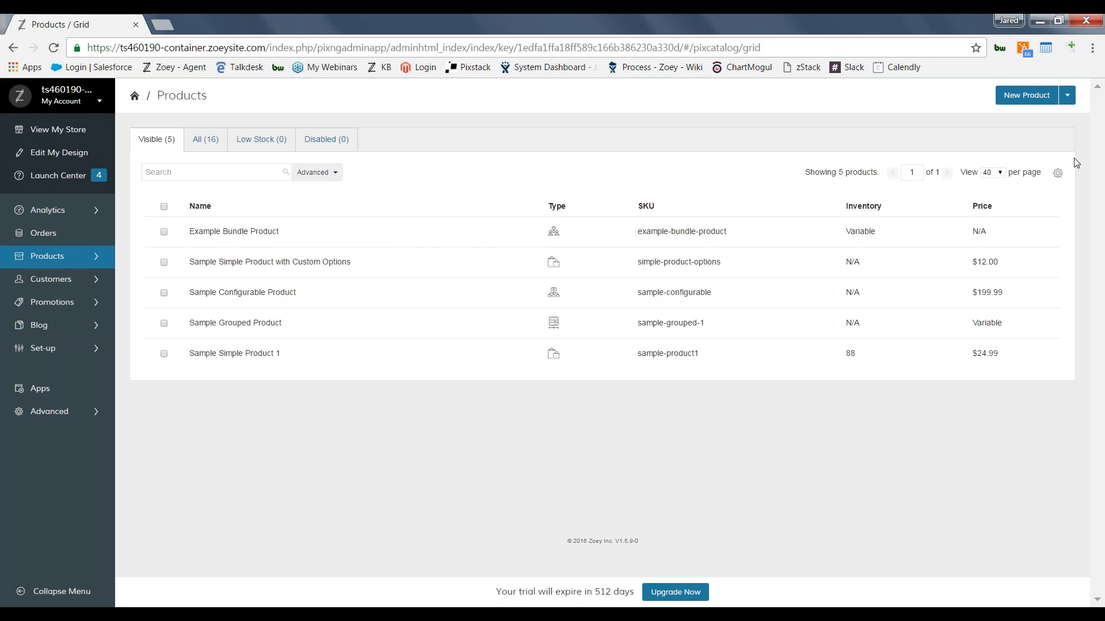
pyautogui.click(1057, 173)
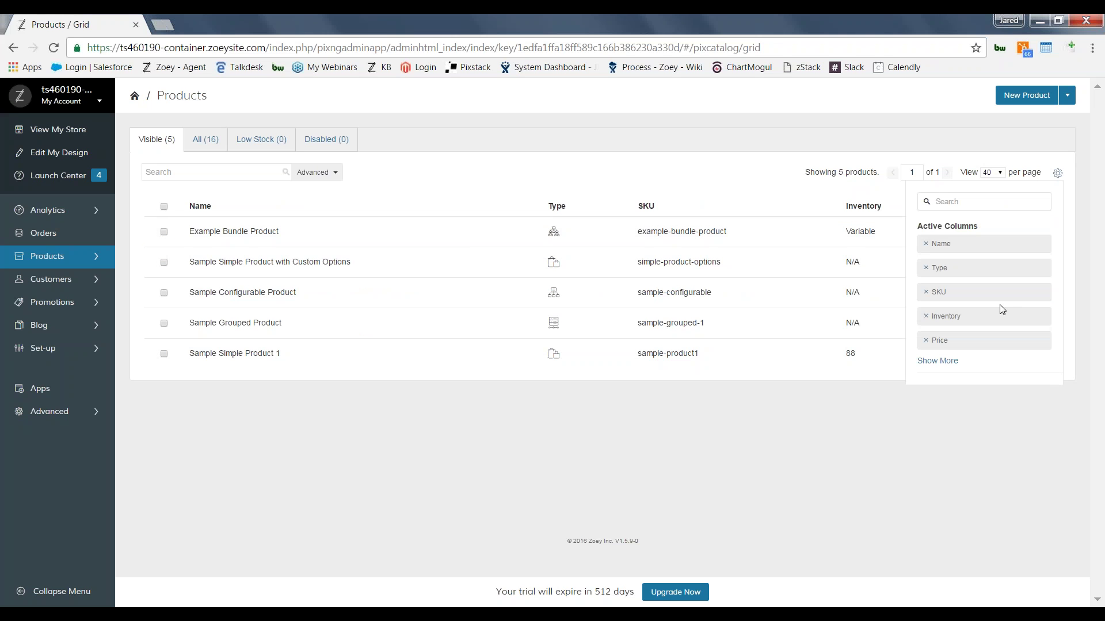
pyautogui.click(937, 360)
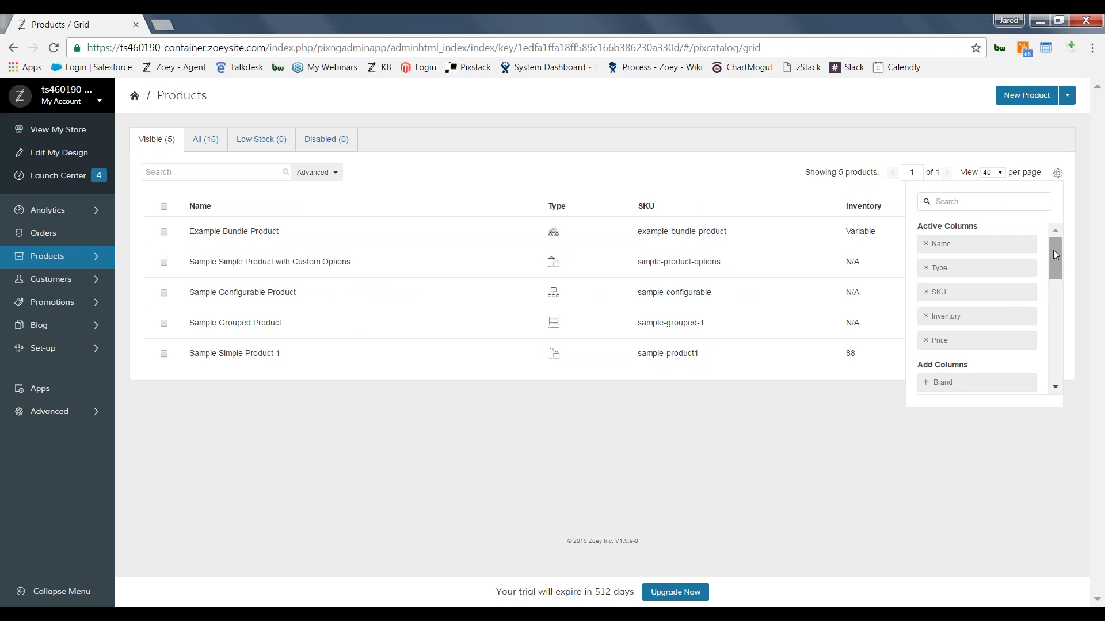
pyautogui.moveTo(1056, 251); pyautogui.dragTo(1055, 346)
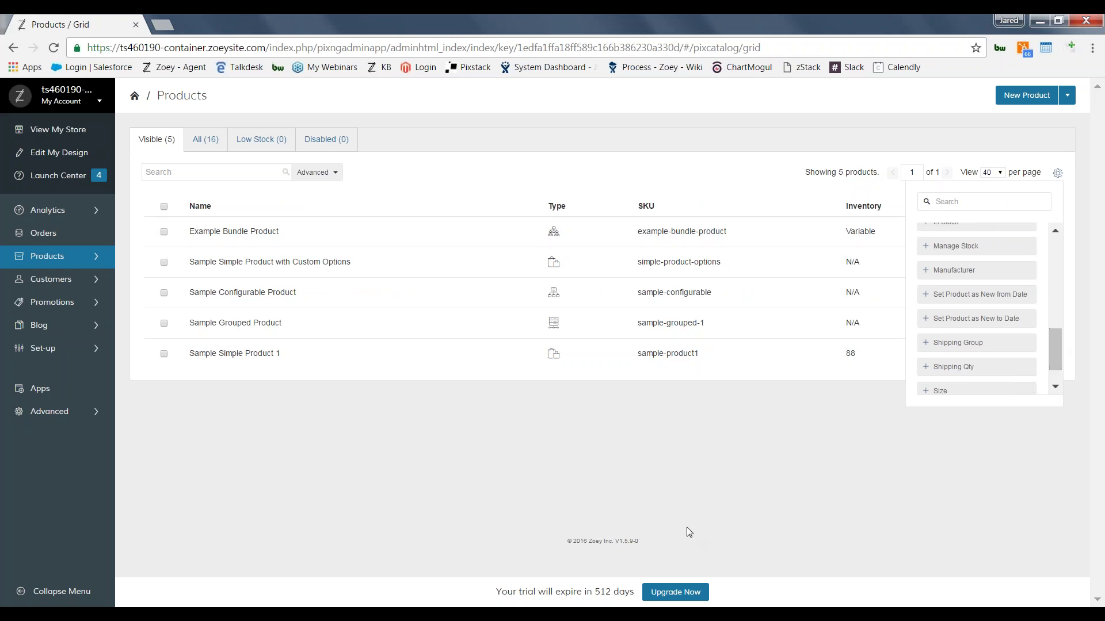
pyautogui.click(514, 444)
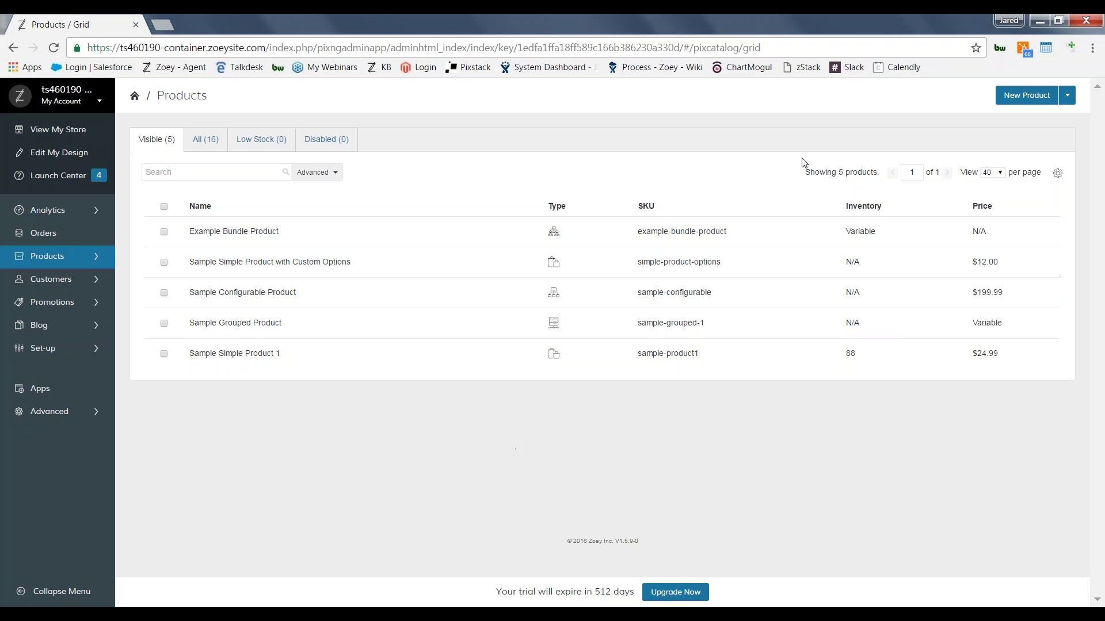
pyautogui.click(1016, 97)
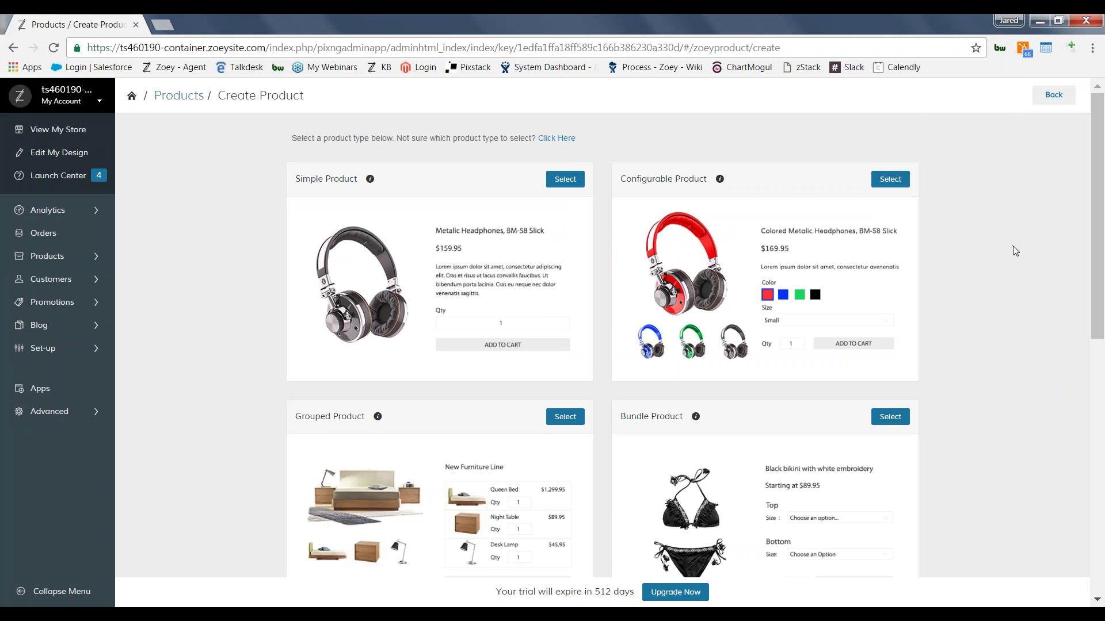
# Step: Review the Simple, Configurable, Grouped and Bundle product types and choose Configurable Product
pyautogui.scroll(-2, 1013, 247)
pyautogui.scroll(-4, 1012, 246)
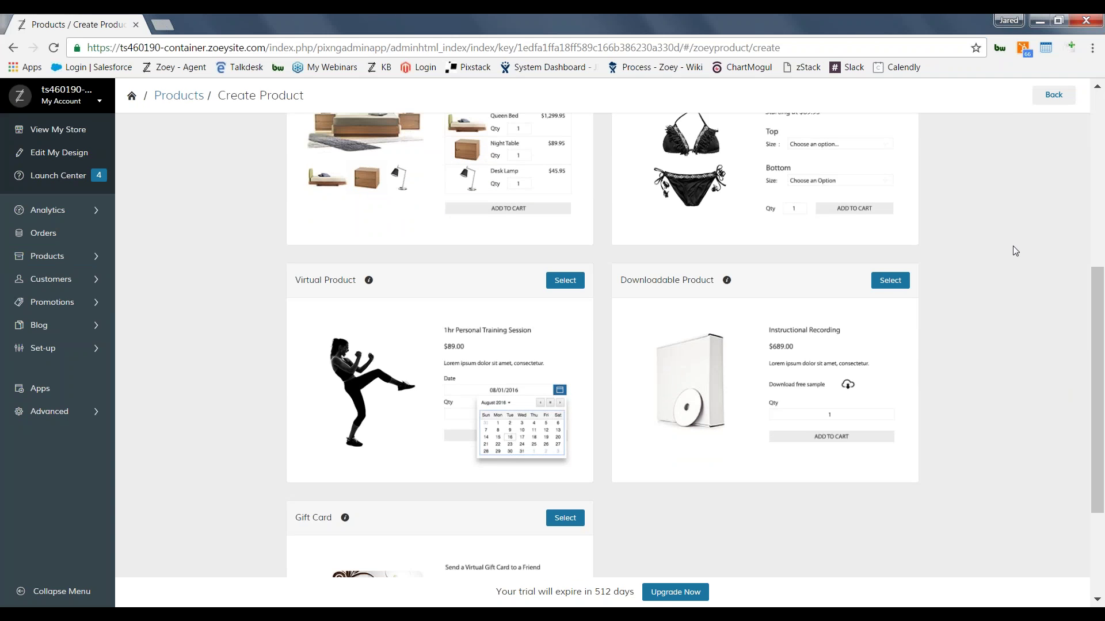
pyautogui.scroll(-2, 1013, 246)
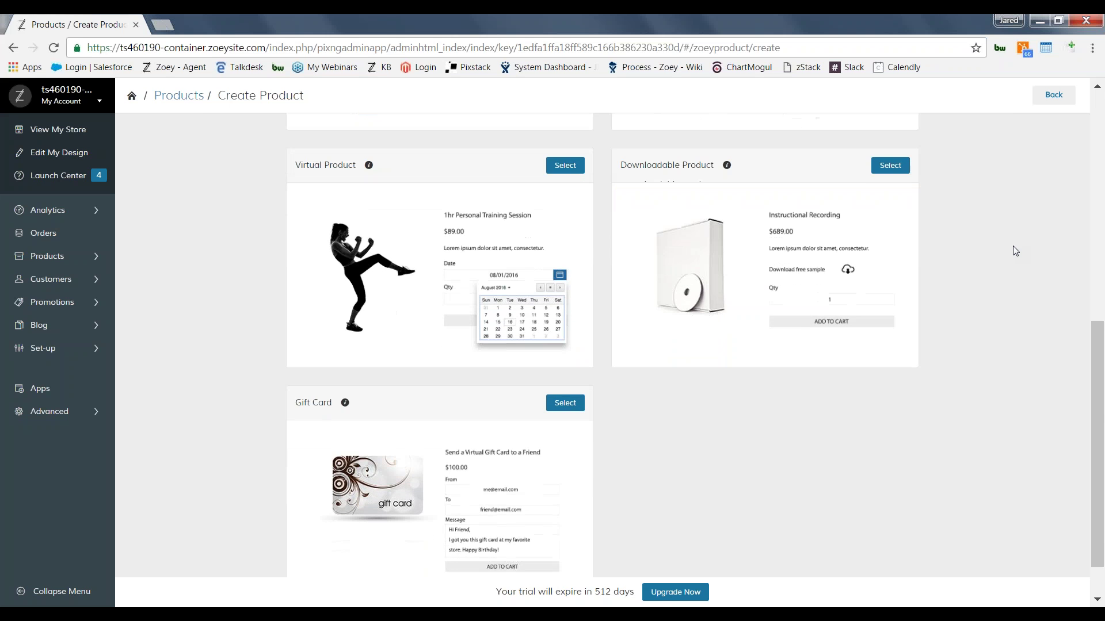
pyautogui.scroll(2, 1013, 247)
pyautogui.scroll(5, 1013, 249)
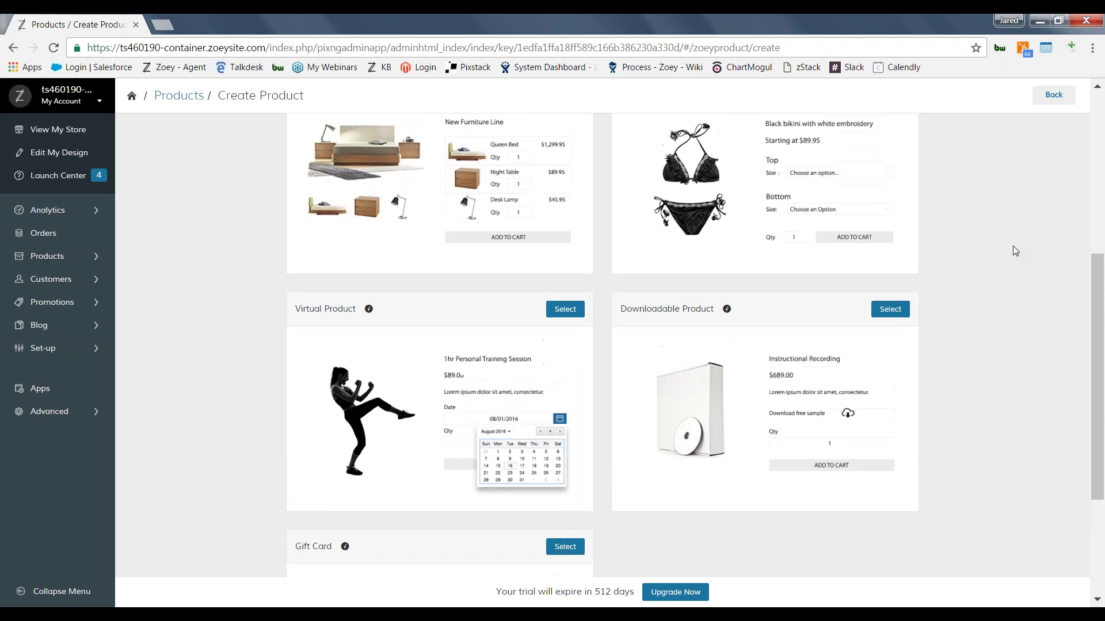
pyautogui.scroll(3, 1014, 250)
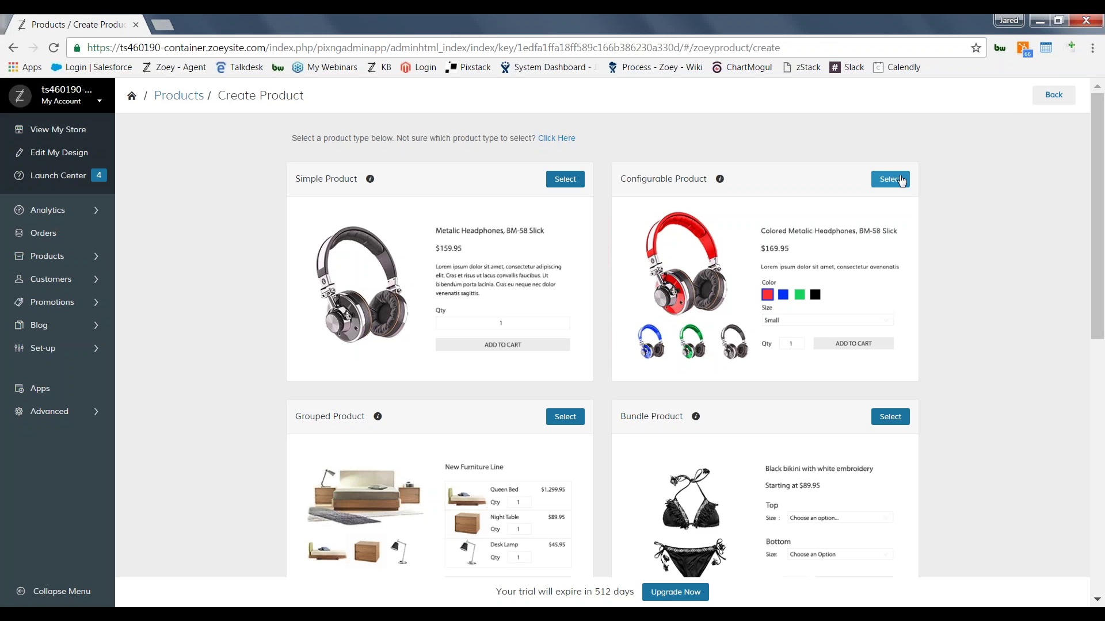
pyautogui.click(901, 180)
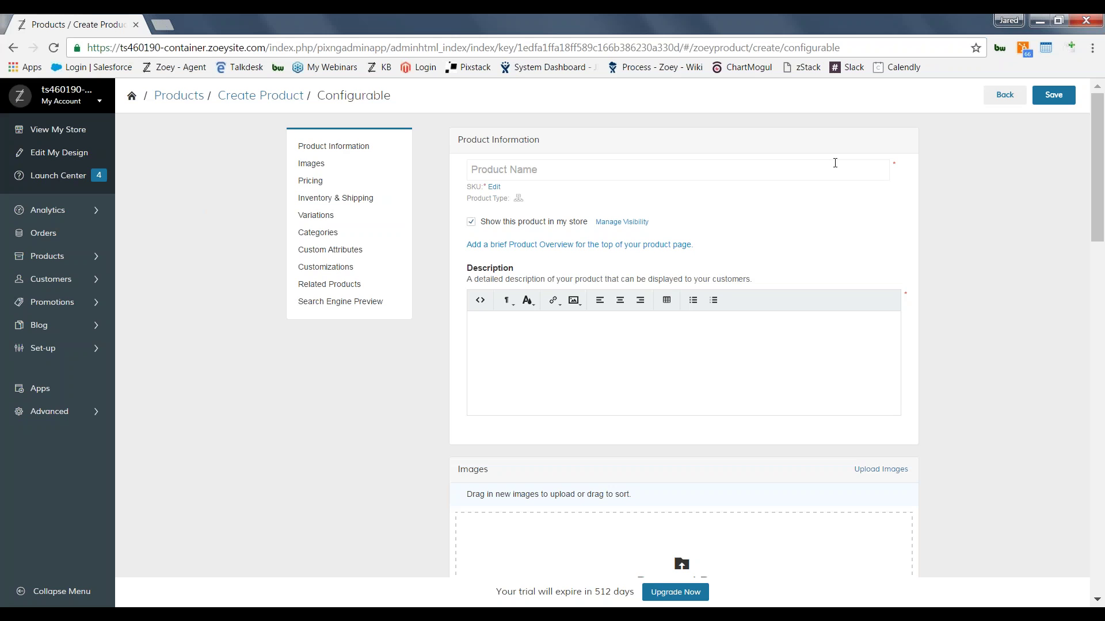
# Step: Enter the product name 'Test Product' and the description 'Test Description'
pyautogui.write('Test Product')
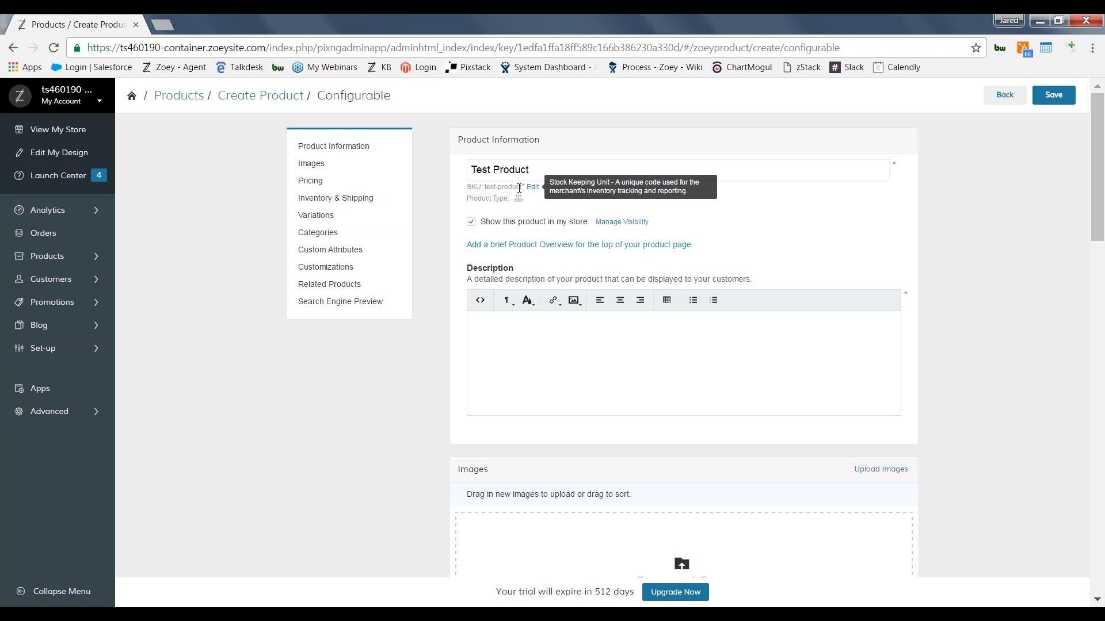
pyautogui.click(523, 363)
pyautogui.write('Test ')
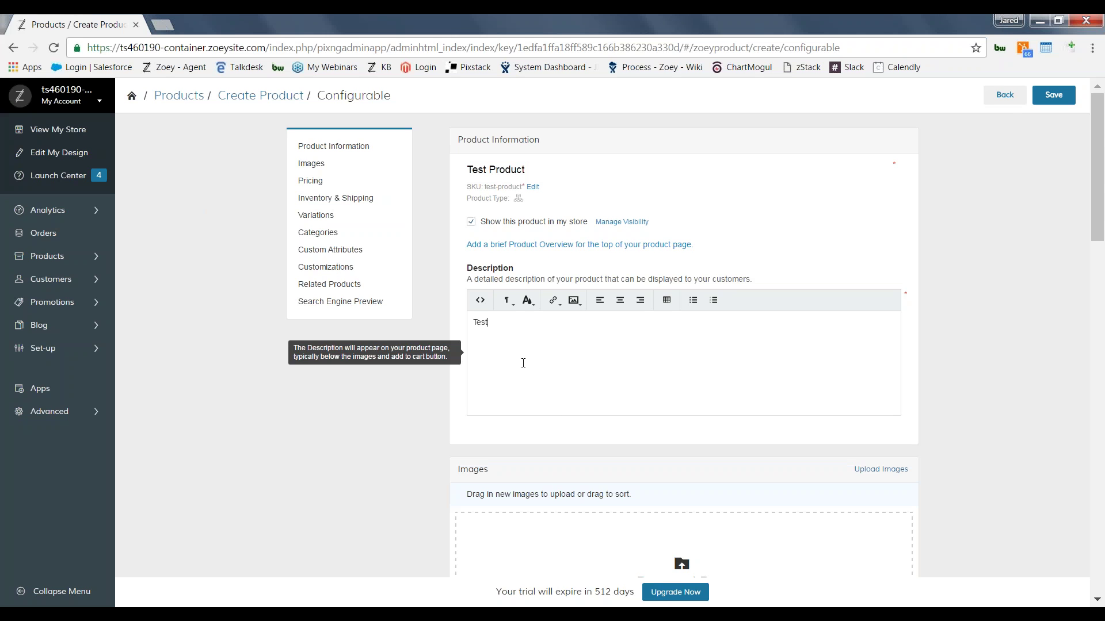
pyautogui.write('Description')
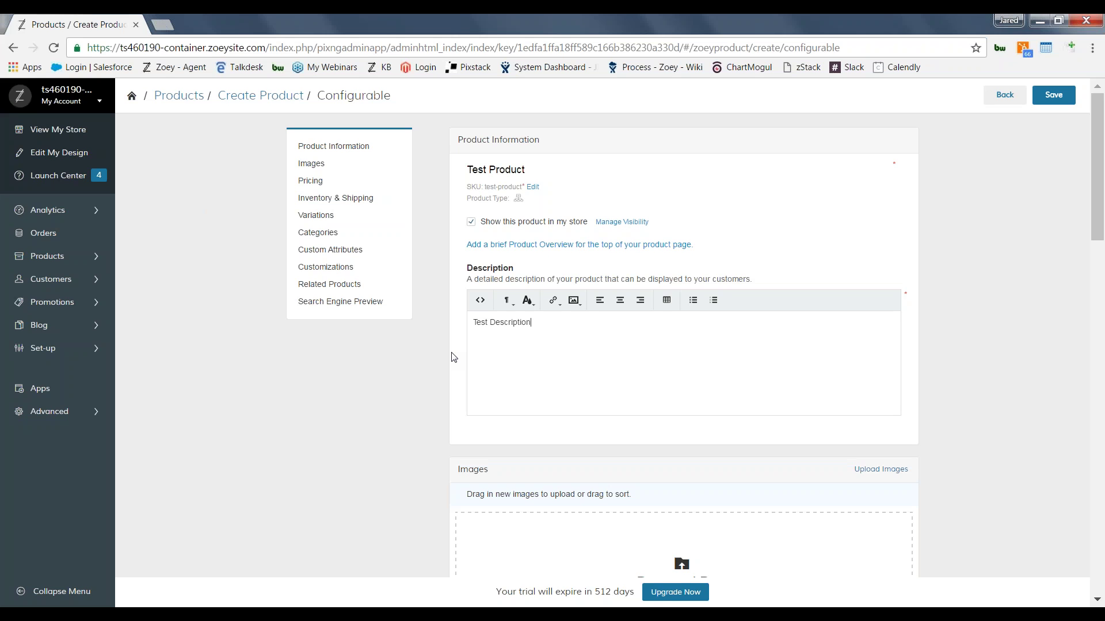
pyautogui.click(575, 301)
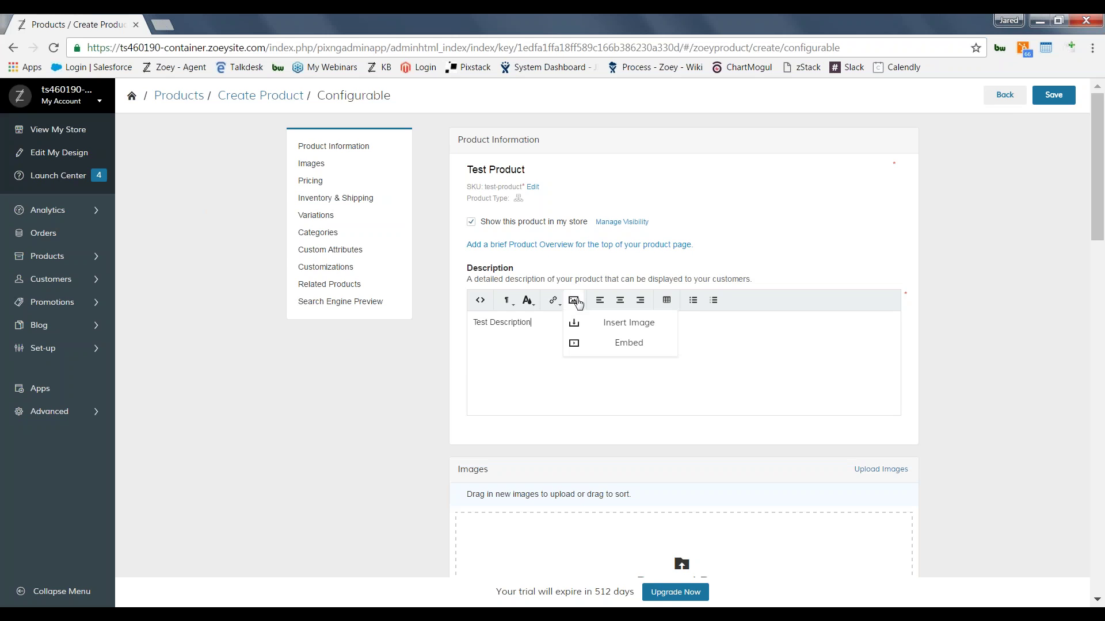
pyautogui.click(576, 301)
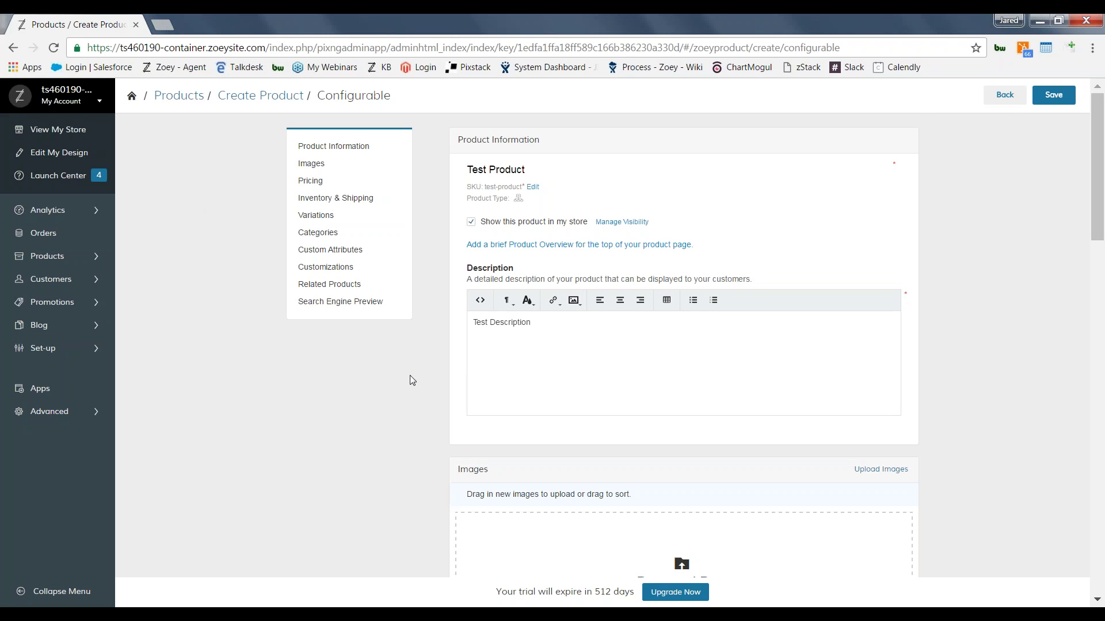
# Step: Upload A-Fine-Wool-Sweater from the Pictures library as the product's main image
pyautogui.scroll(-4, 966, 388)
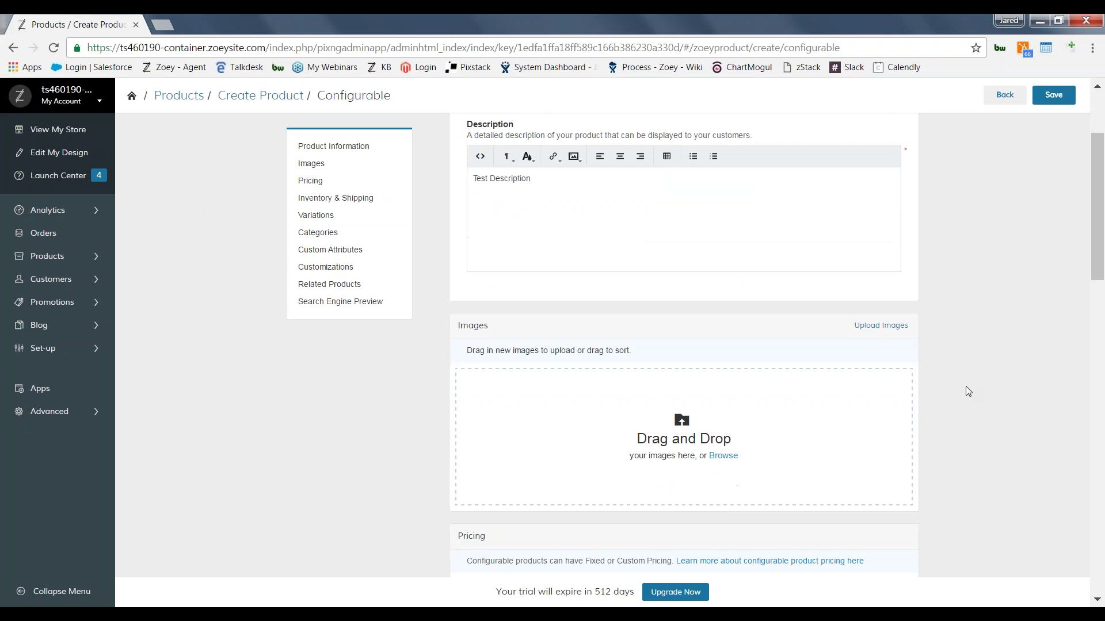
pyautogui.scroll(-1, 966, 385)
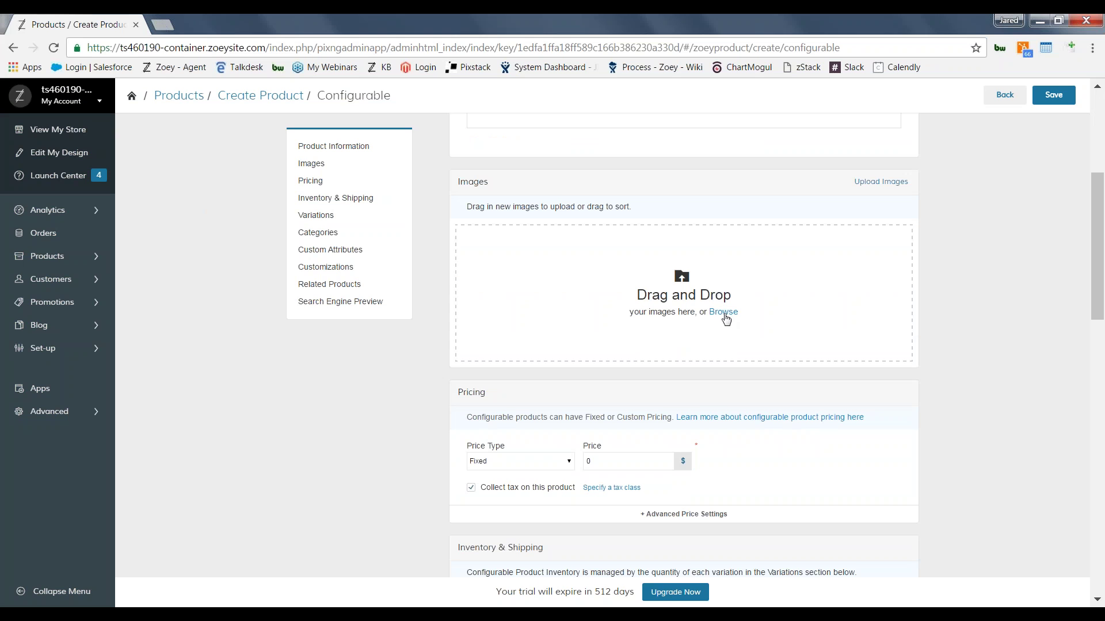
pyautogui.click(723, 315)
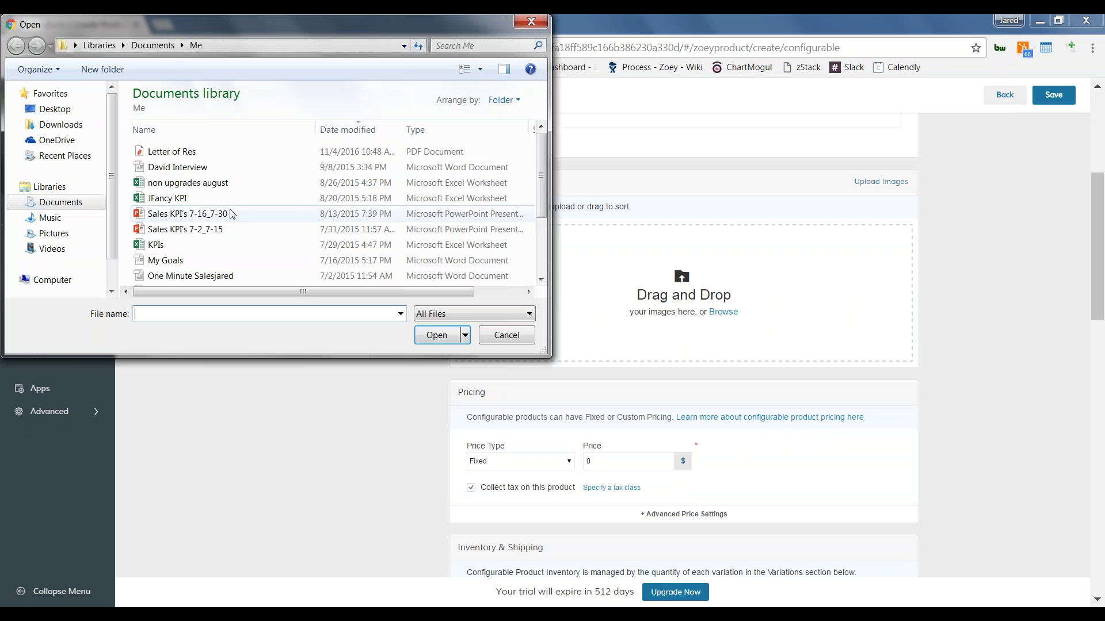
pyautogui.click(53, 233)
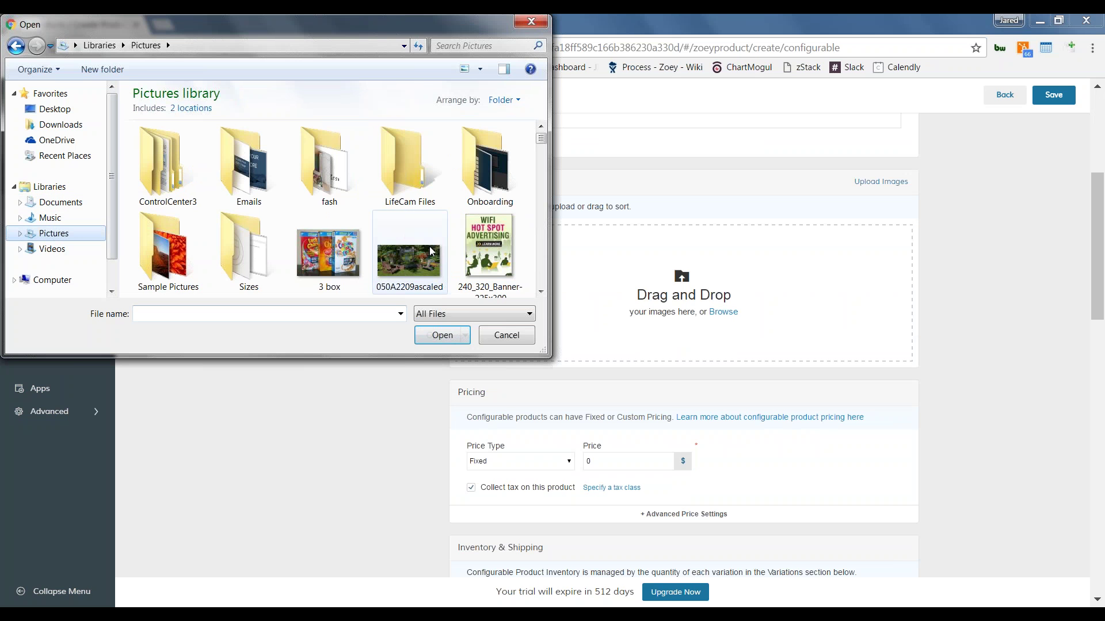
pyautogui.click(541, 293)
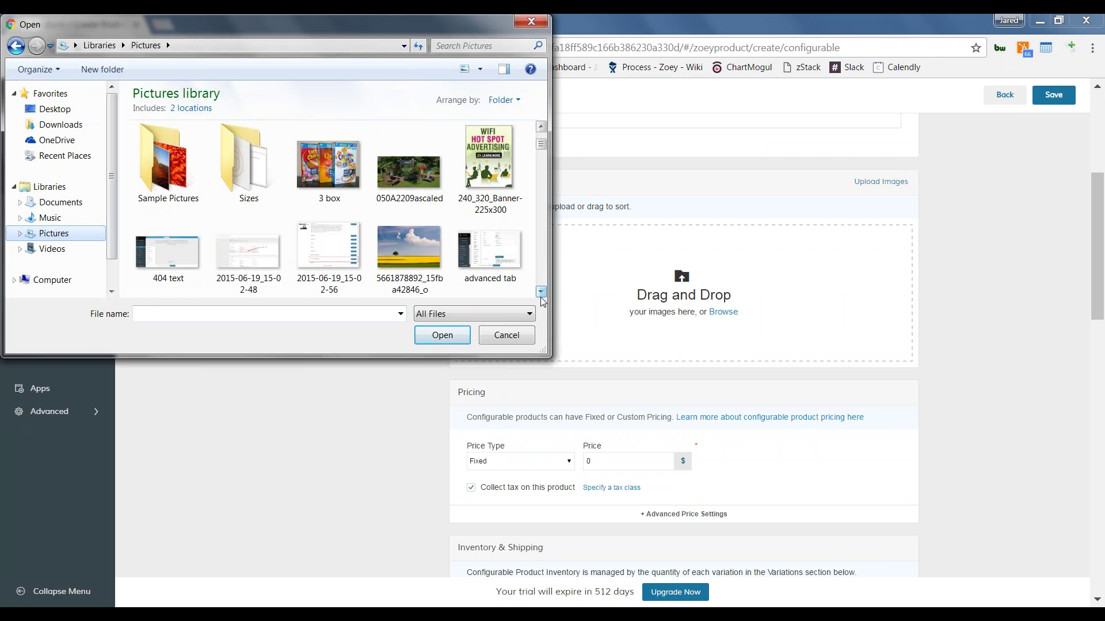
pyautogui.click(541, 293)
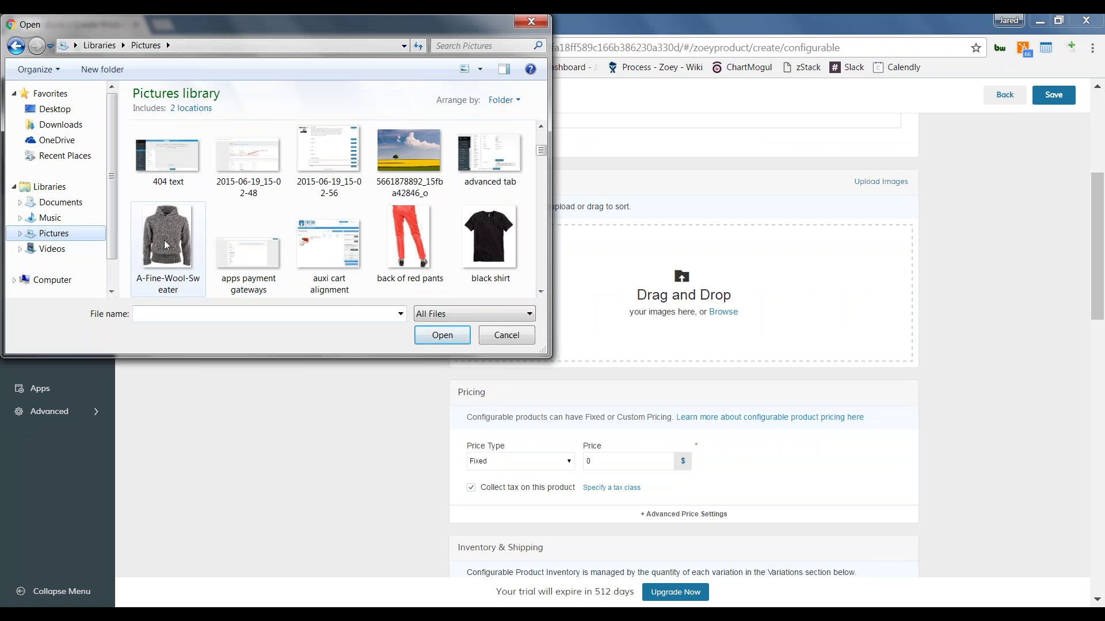
pyautogui.doubleClick(167, 245)
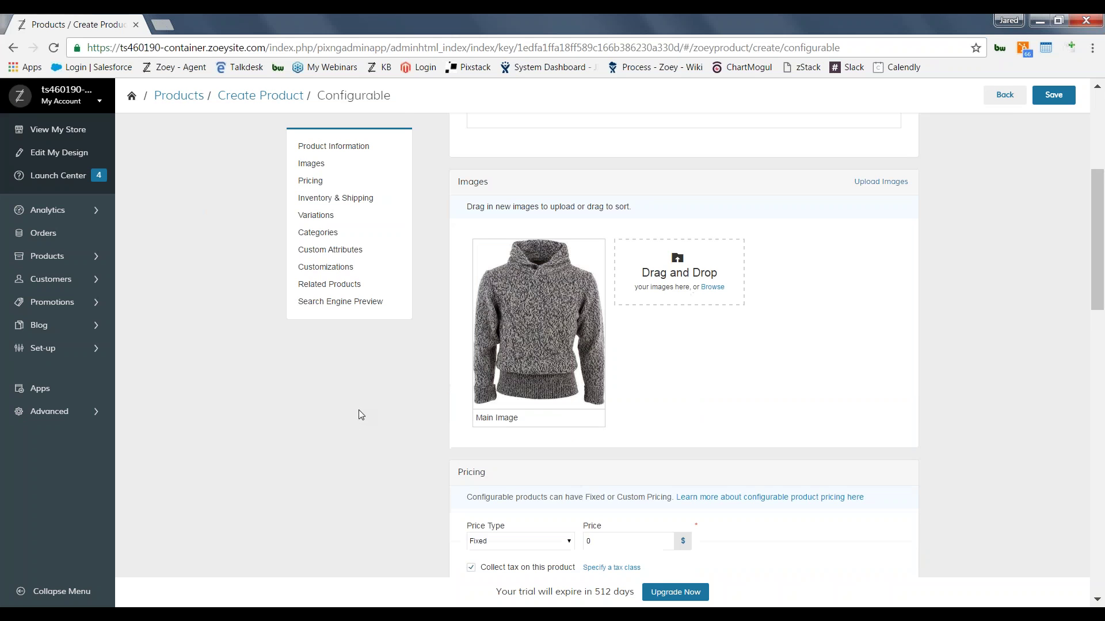
# Step: Set the product price to 100 with the Custom price type
pyautogui.moveTo(531, 334)
pyautogui.moveTo(1102, 296); pyautogui.dragTo(1103, 371)
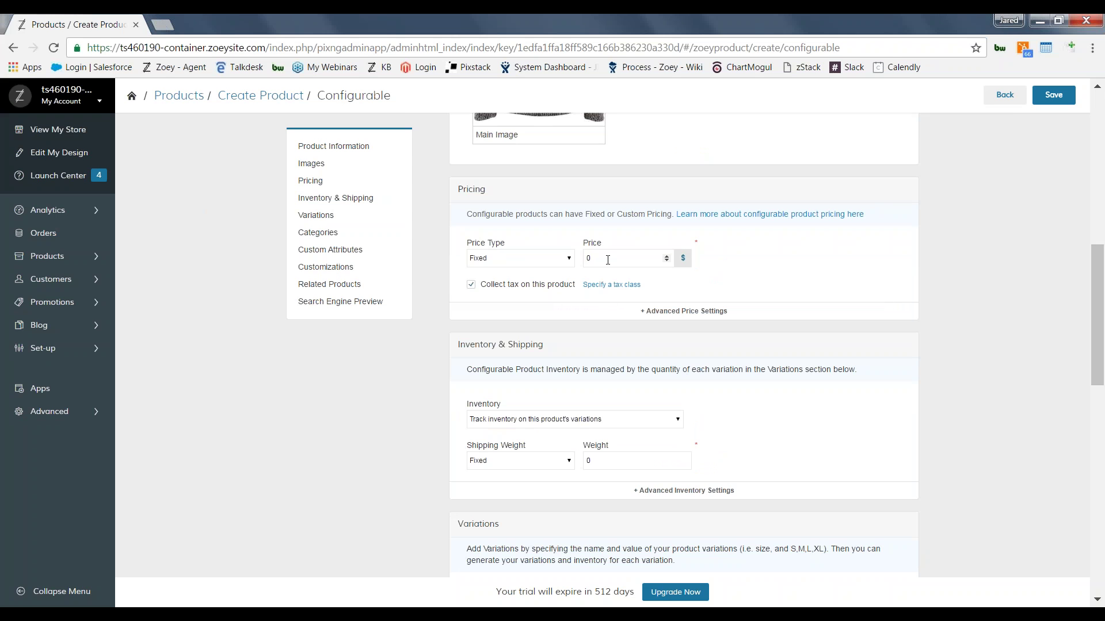
pyautogui.write('100')
pyautogui.click(541, 262)
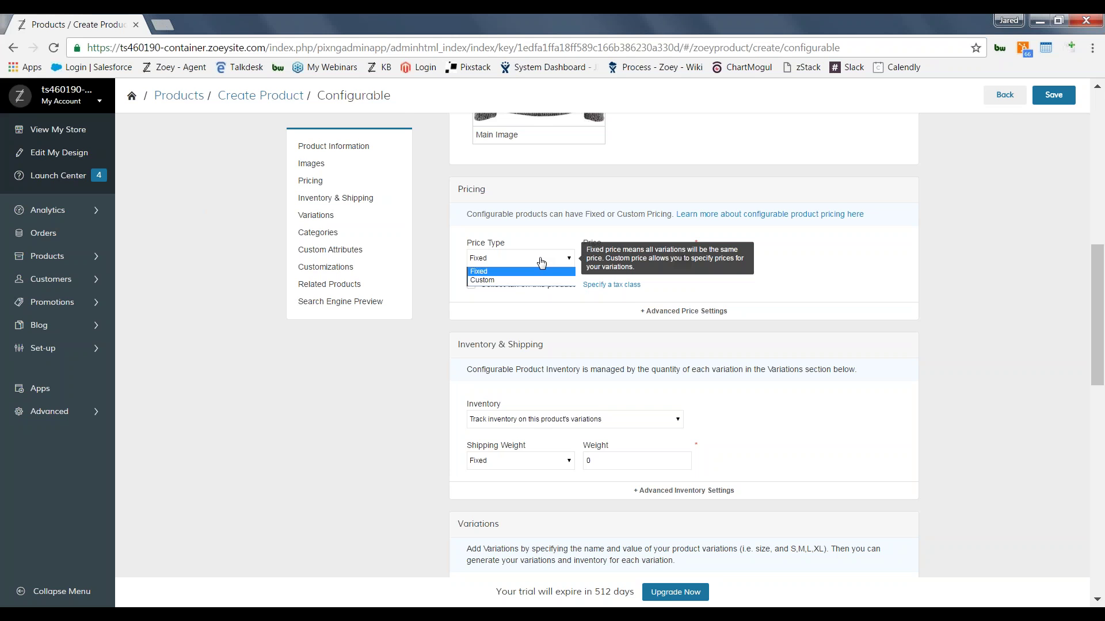
pyautogui.click(520, 281)
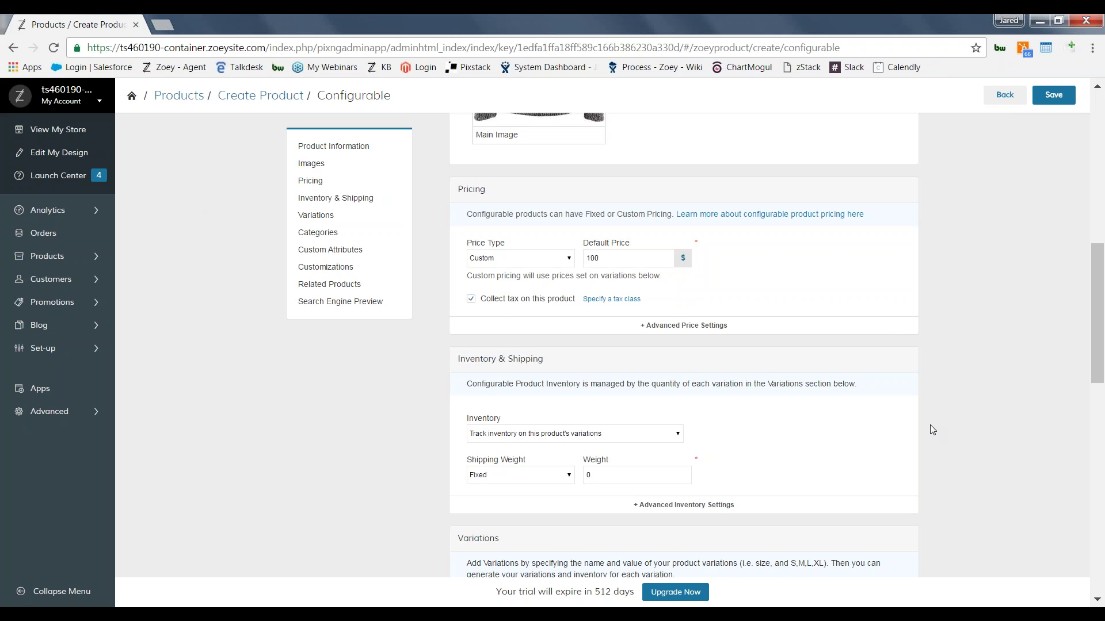
# Step: Set the product's shipping weight to 2
pyautogui.scroll(-3, 932, 431)
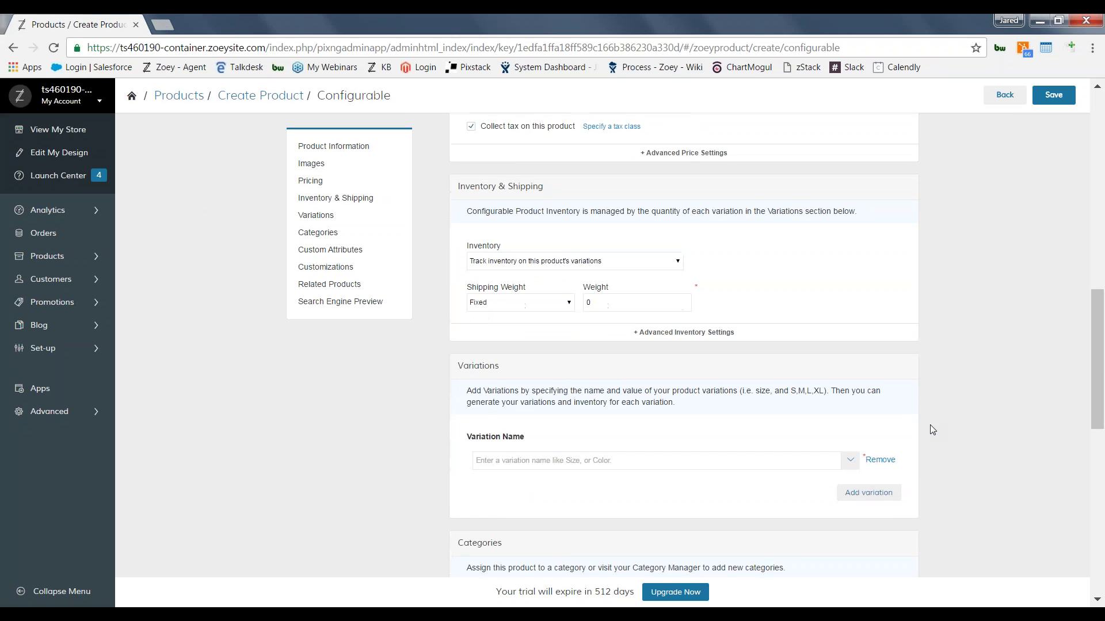
pyautogui.click(609, 305)
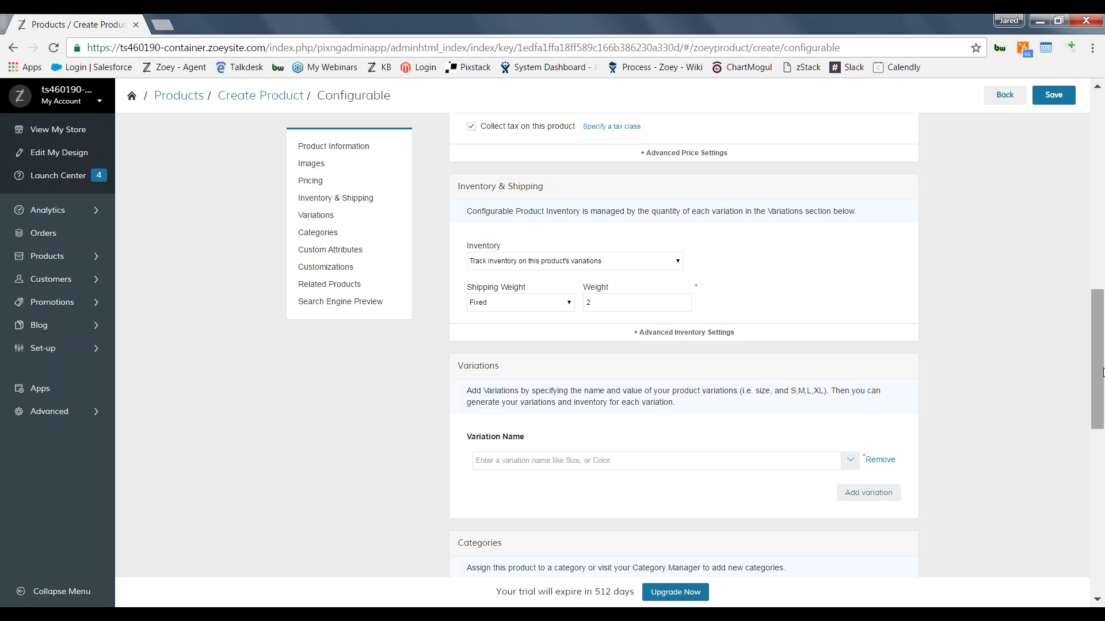
pyautogui.moveTo(1103, 377); pyautogui.dragTo(1103, 409)
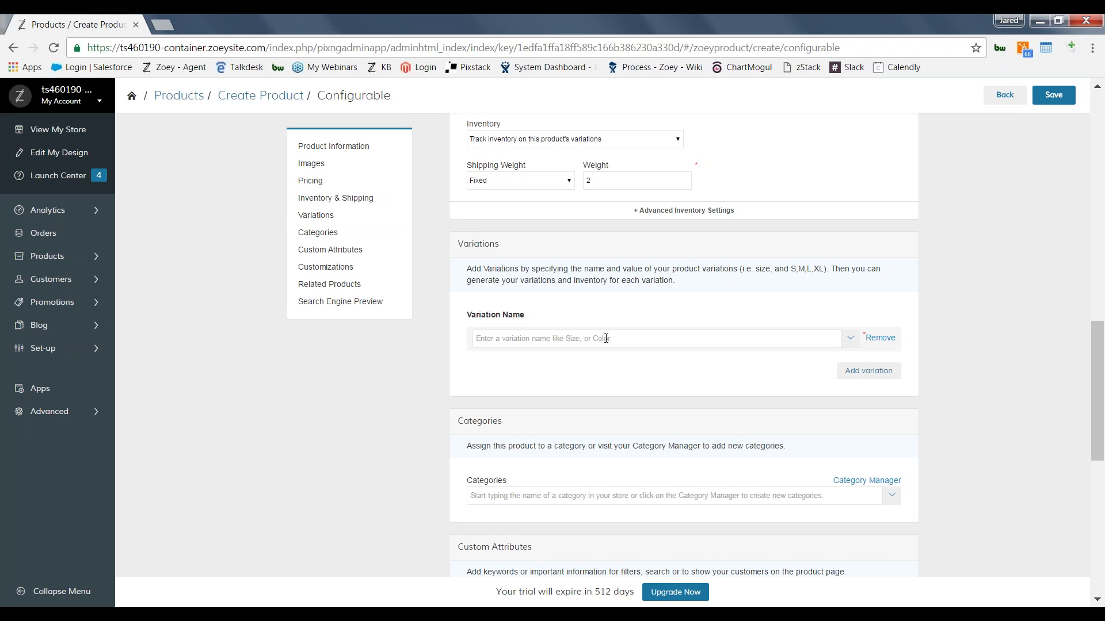
# Step: Add a Size variation with the values Small, Medium and Large
pyautogui.write('Size')
pyautogui.press('BackSpace')
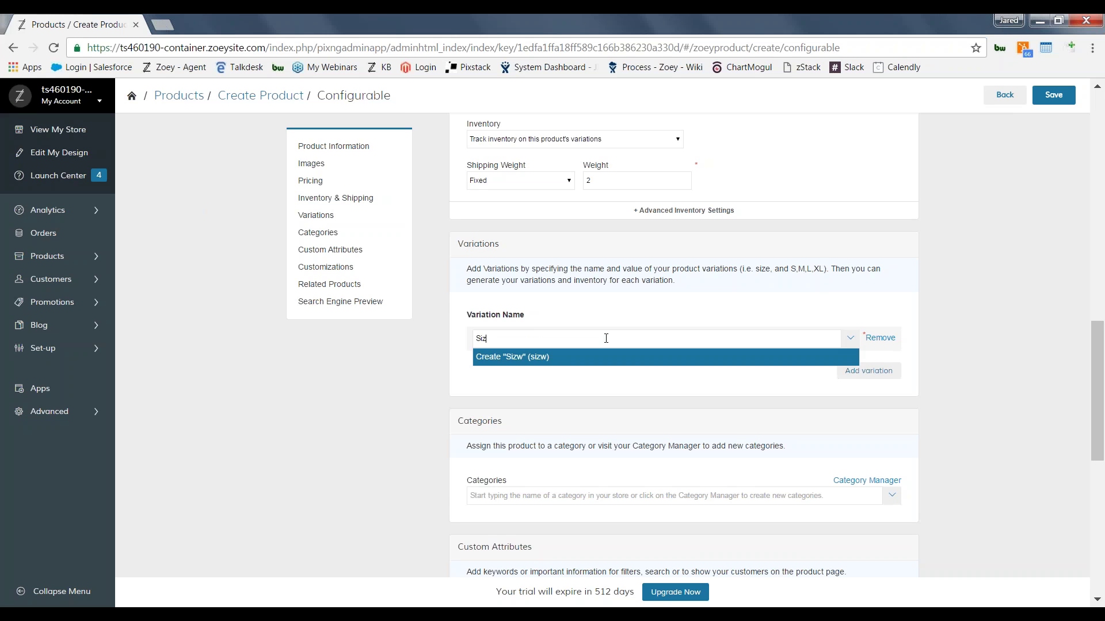
pyautogui.write('e')
pyautogui.click(573, 358)
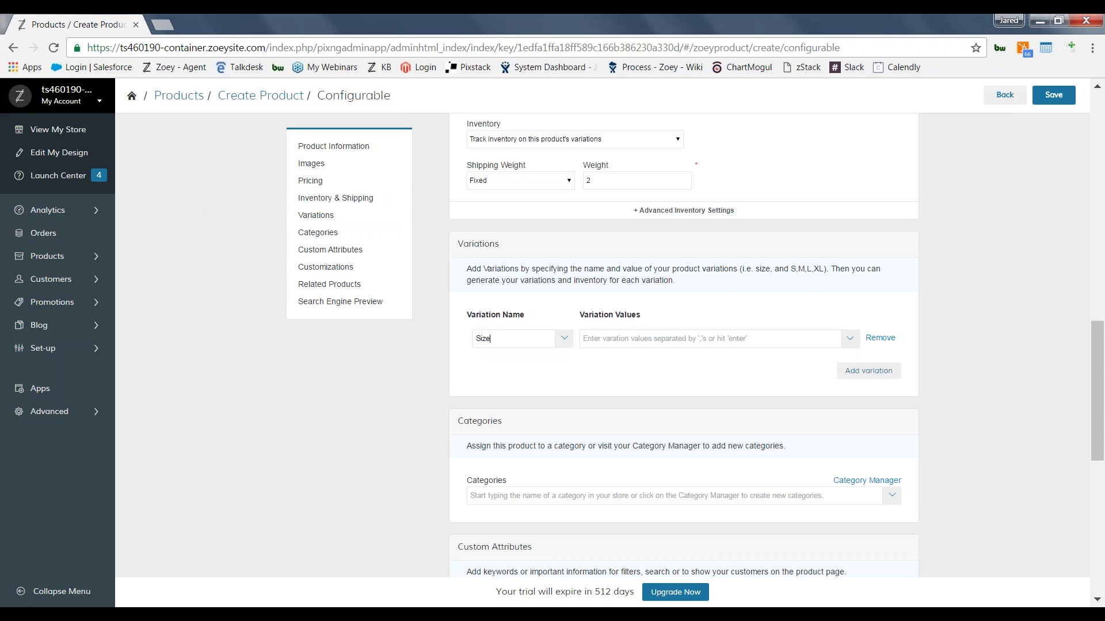
pyautogui.click(623, 336)
pyautogui.write('Small')
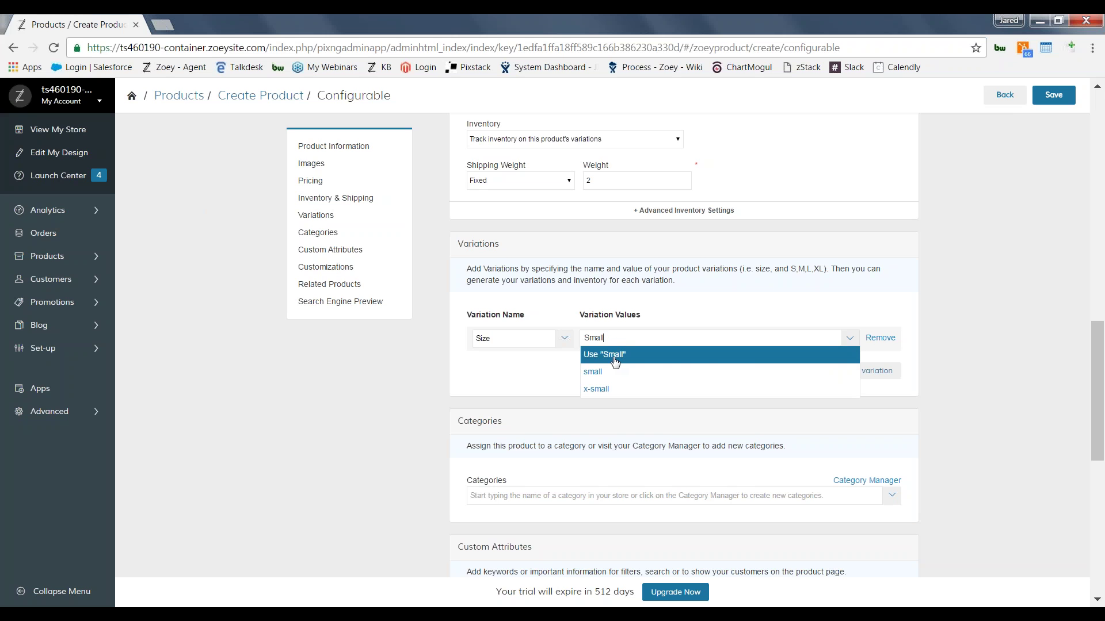
pyautogui.click(615, 355)
pyautogui.write('Medium')
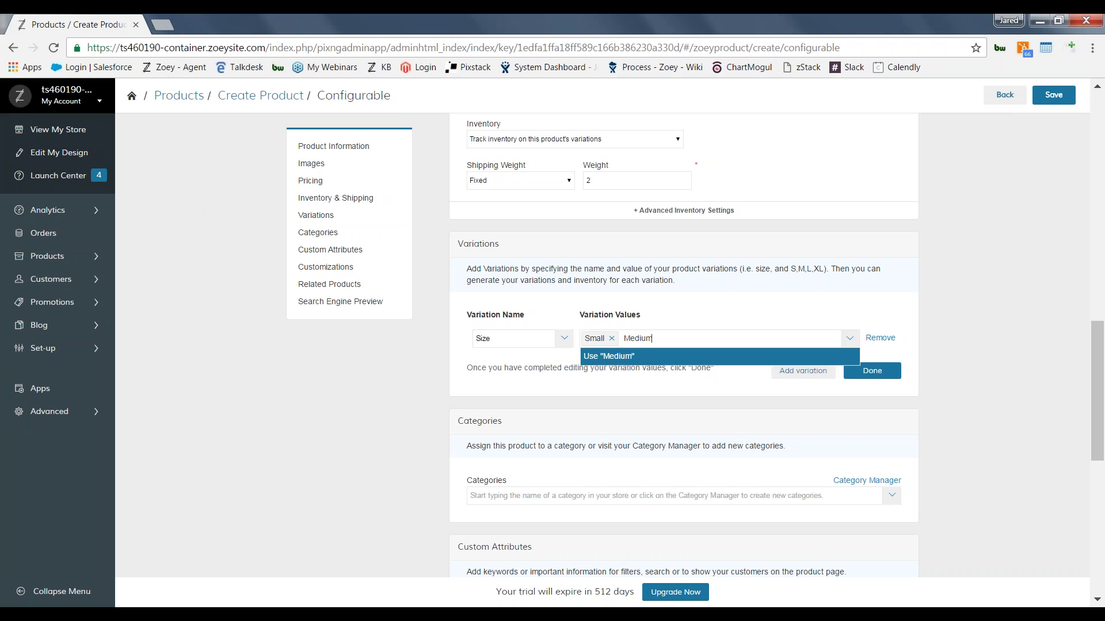
pyautogui.press('Return')
pyautogui.write('Large')
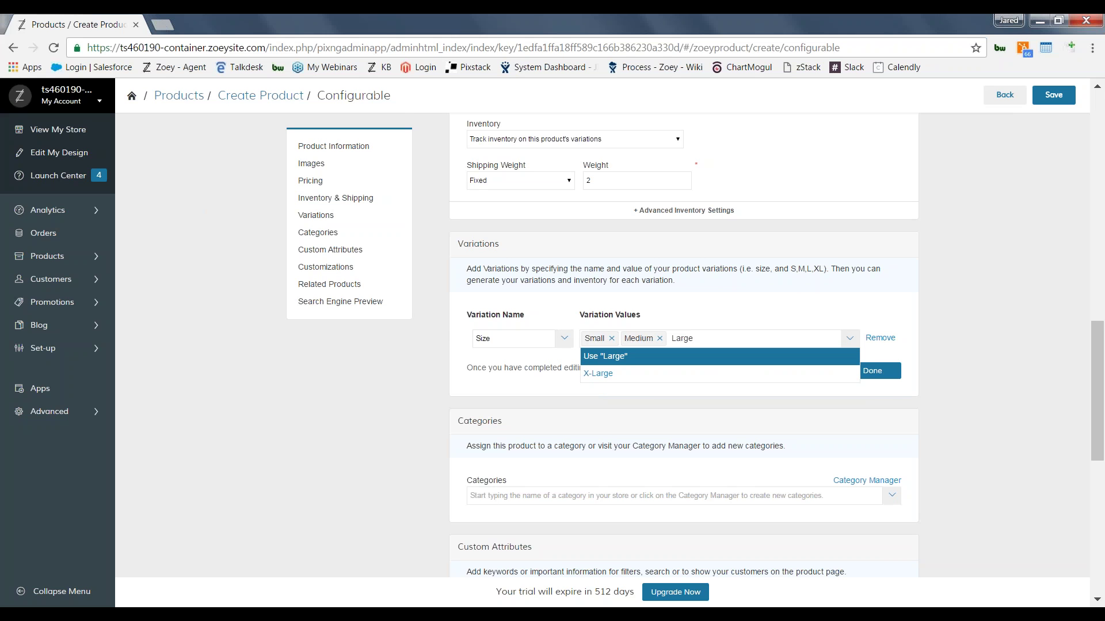
pyautogui.press('Return')
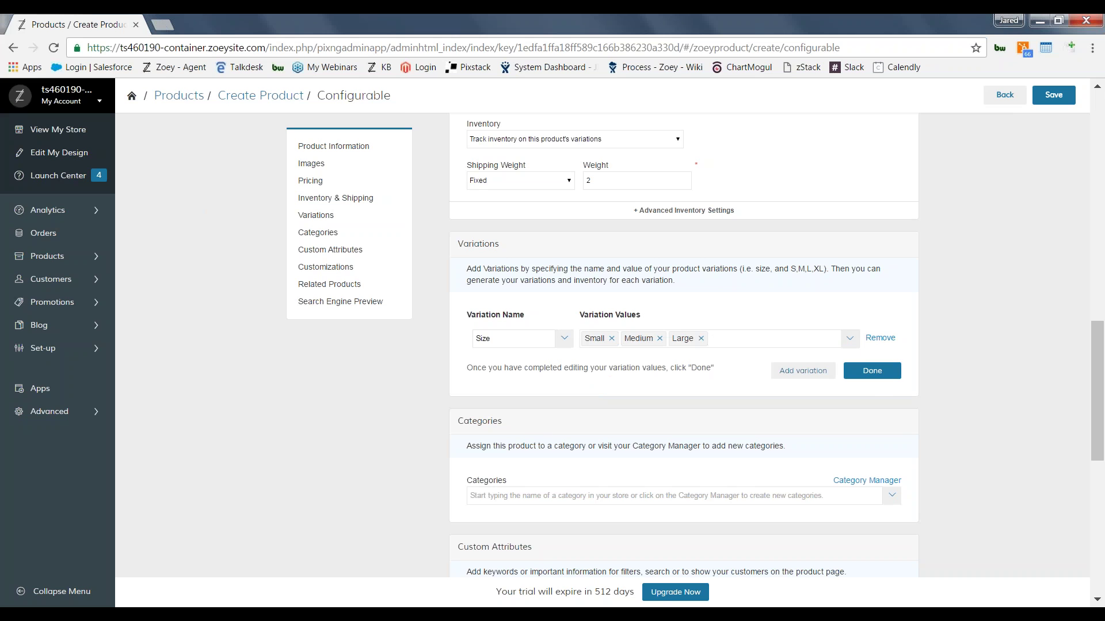
# Step: Add a second variation, Color, with the values Red, Green and Blue
pyautogui.click(781, 376)
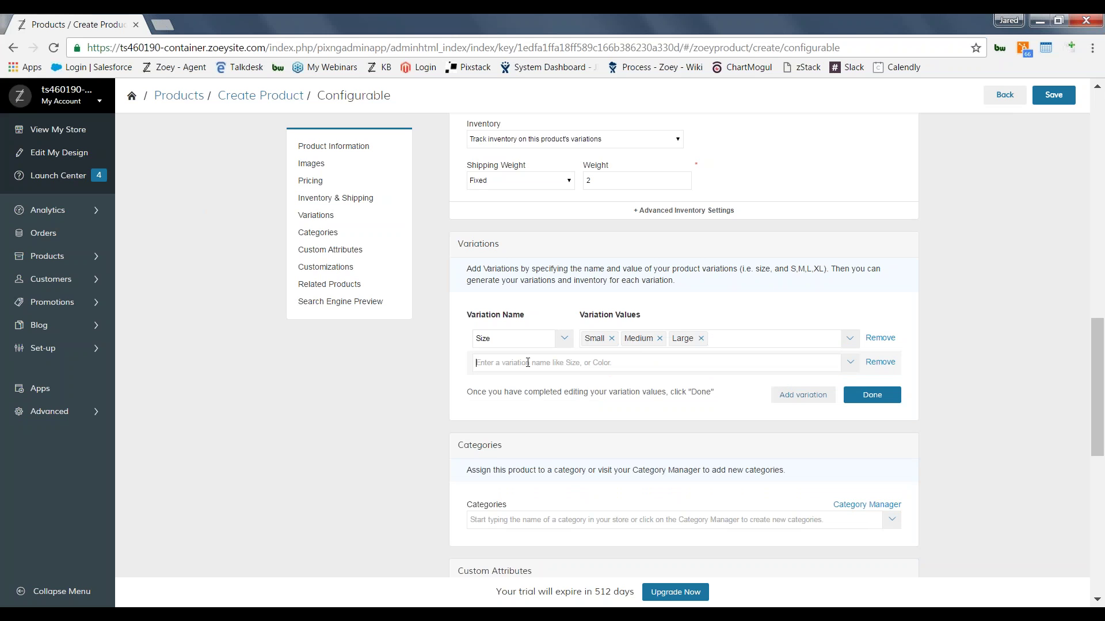
pyautogui.write('Color')
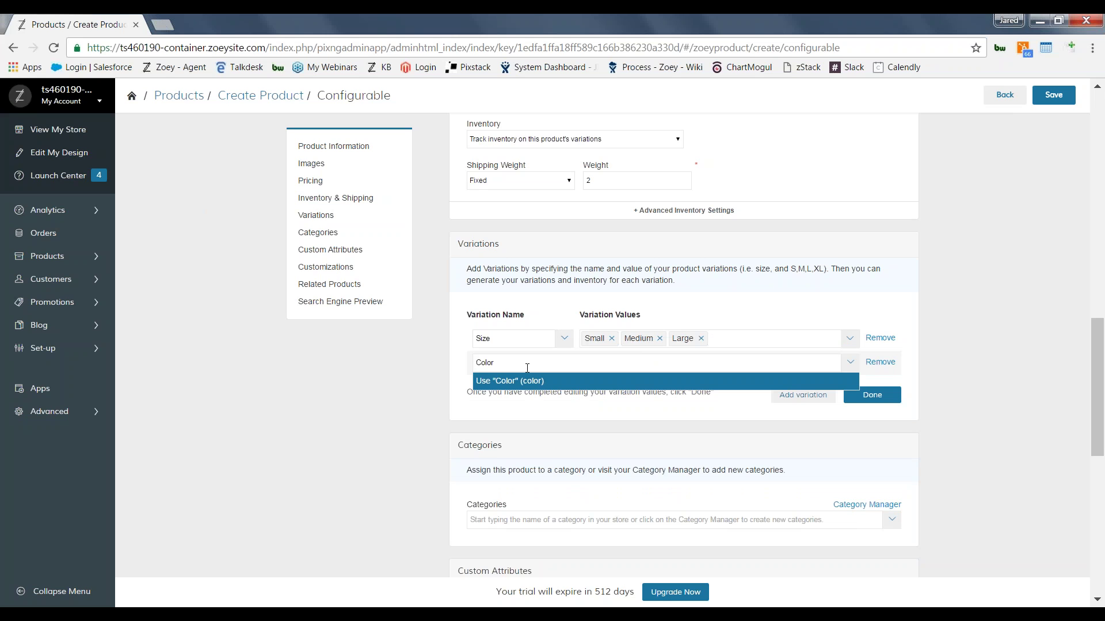
pyautogui.press('Return')
pyautogui.click(610, 364)
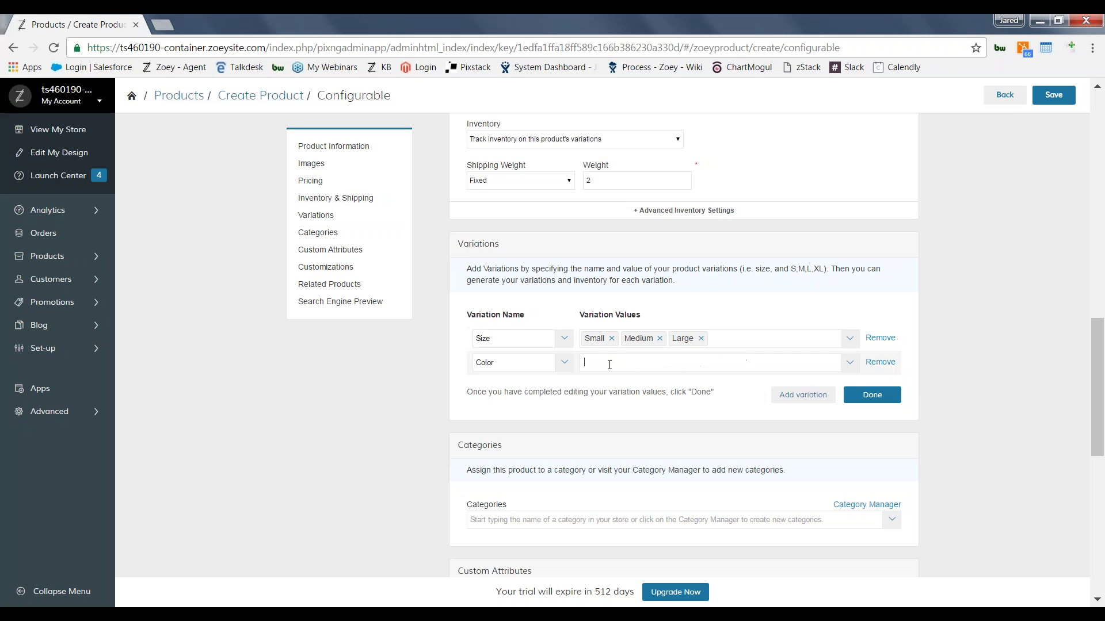
pyautogui.write('Red')
pyautogui.press('Return')
pyautogui.write('Green')
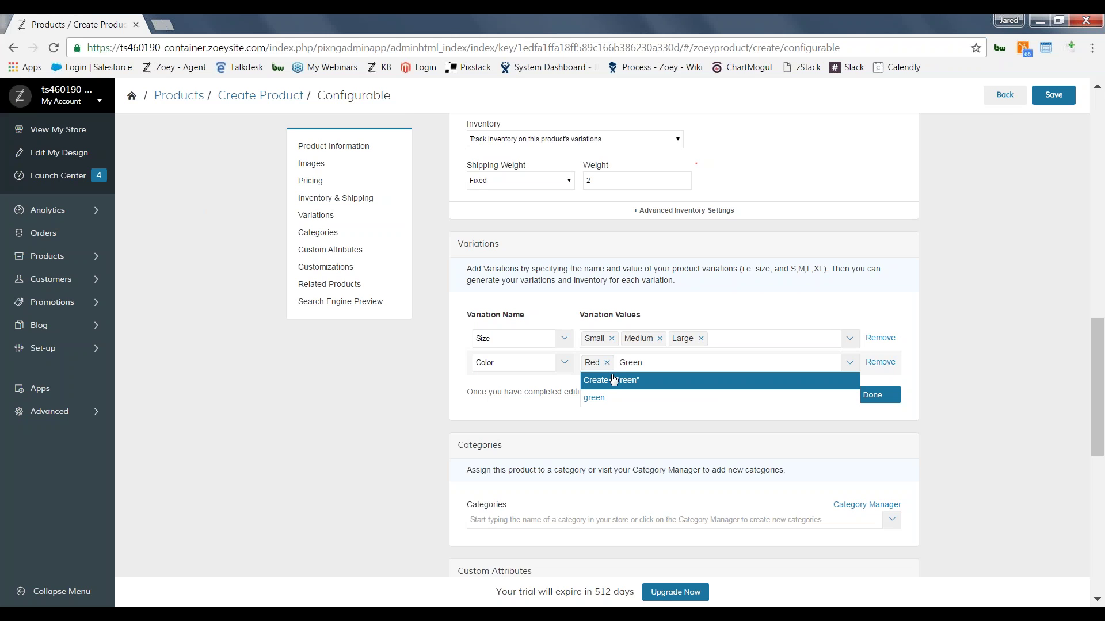
pyautogui.press('Return')
pyautogui.write('Blue')
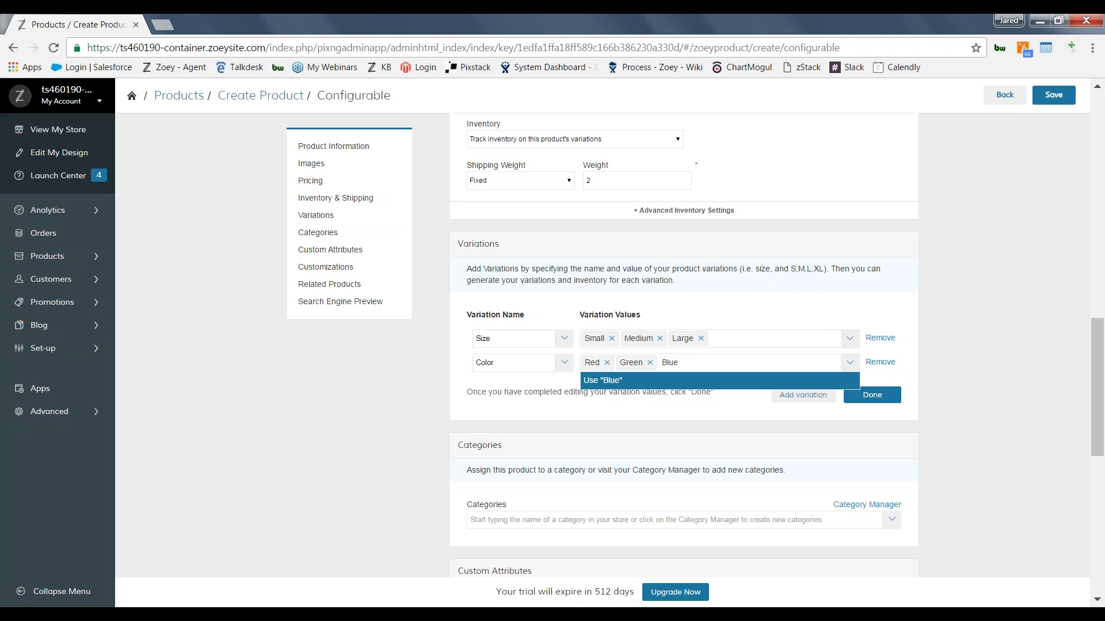
pyautogui.press('Return')
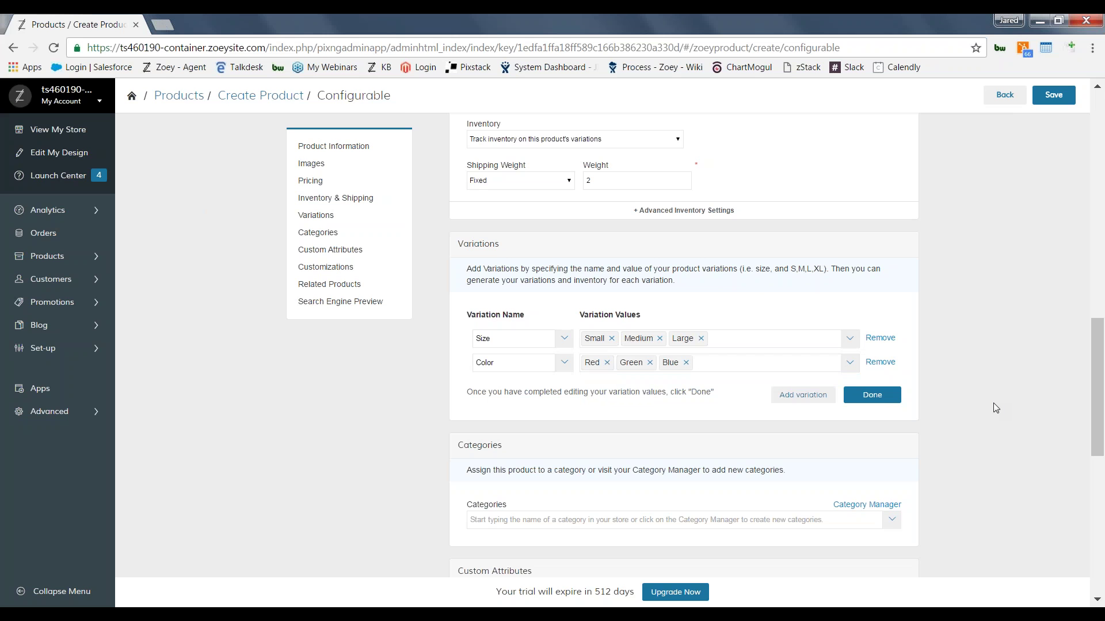
pyautogui.moveTo(1102, 422); pyautogui.dragTo(1102, 445)
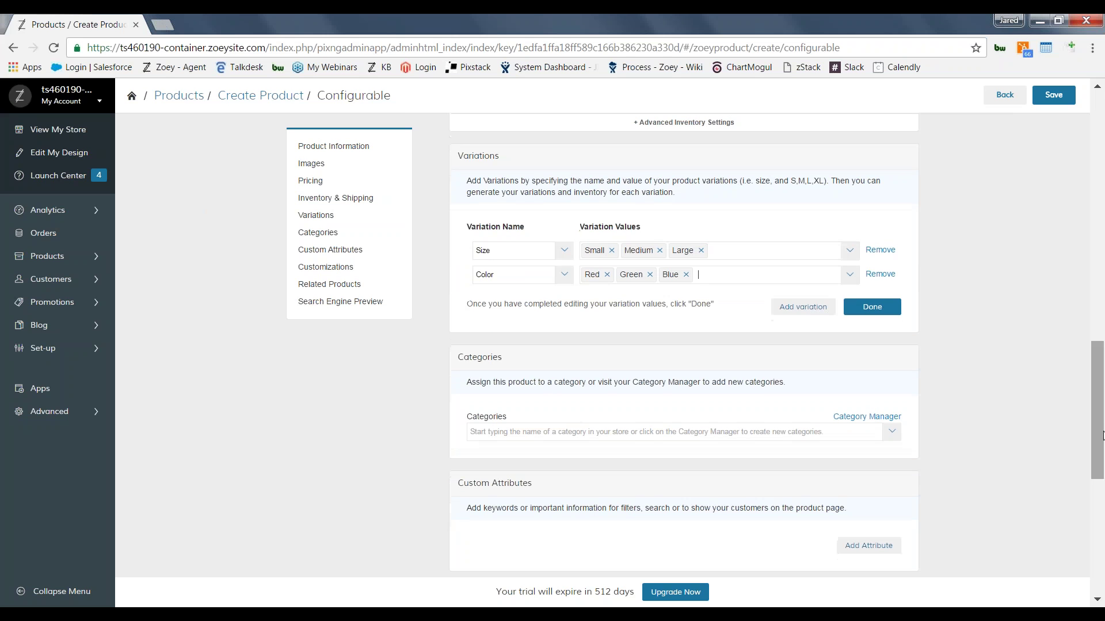
# Step: Generate the nine Size-Color variations and switch off the Small-Red variation
pyautogui.click(882, 311)
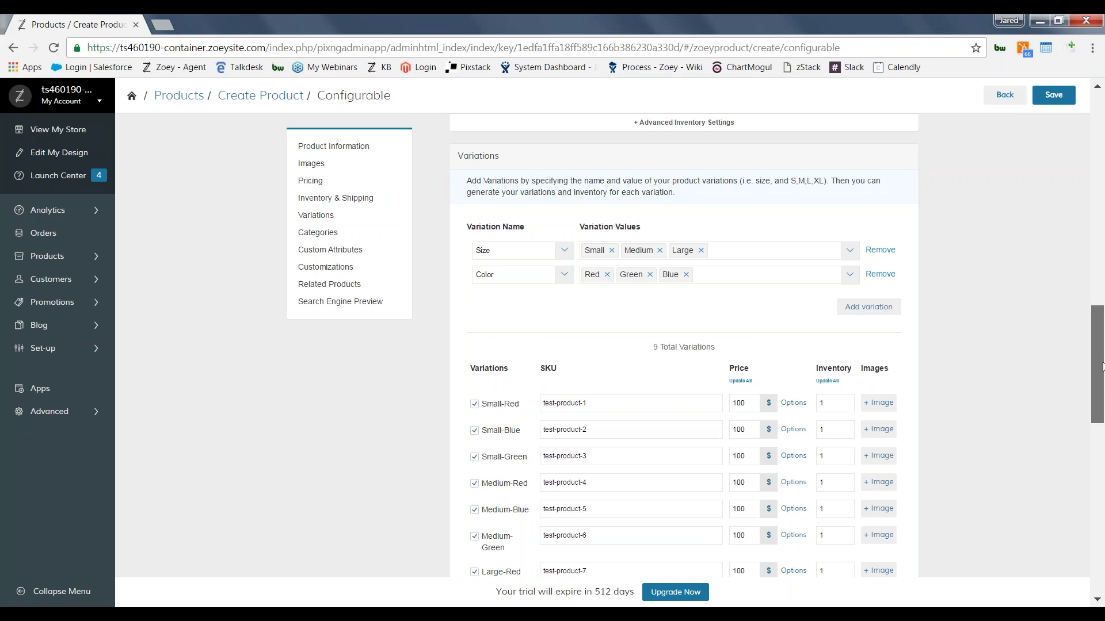
pyautogui.moveTo(1102, 342); pyautogui.dragTo(1103, 409)
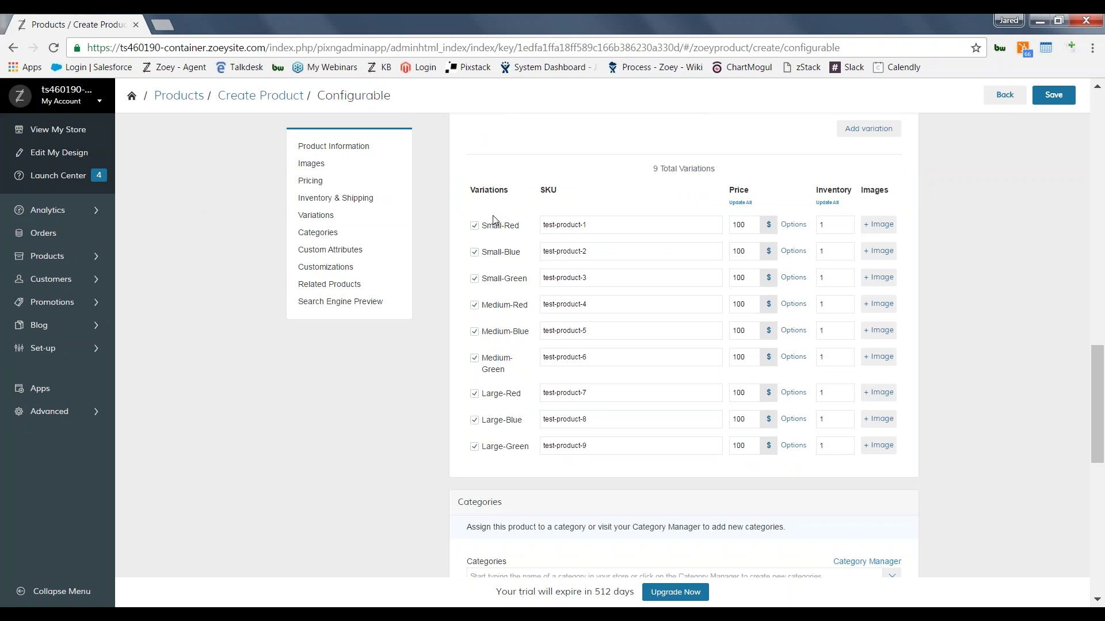
pyautogui.click(474, 227)
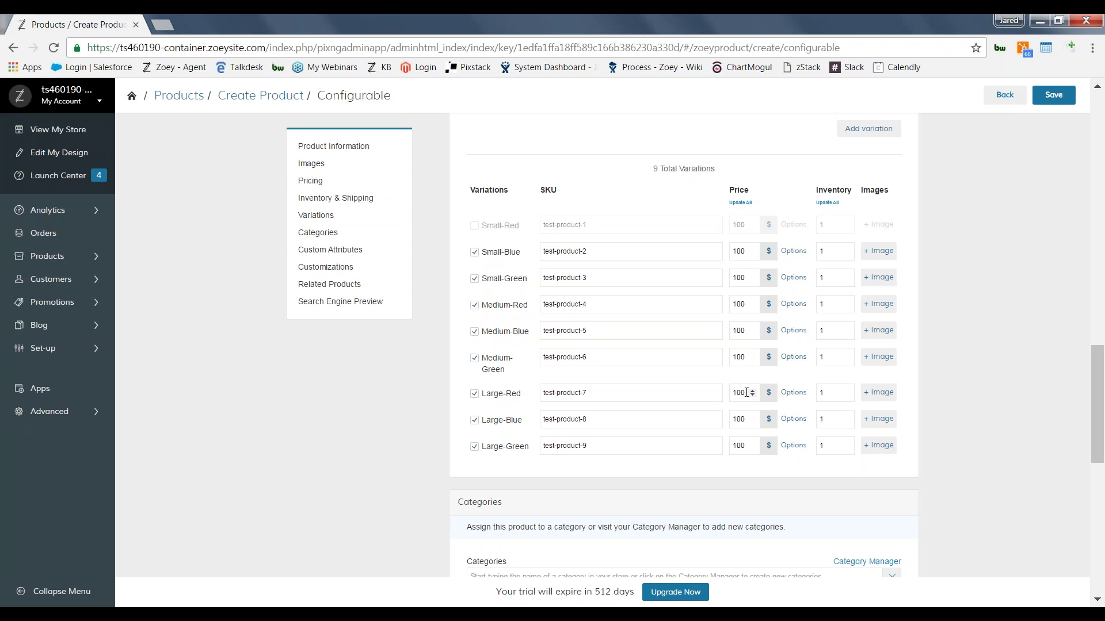
# Step: Change the Large-Red, Large-Blue and Large-Green variation prices to 125
pyautogui.press('BackSpace')
pyautogui.write('2')
pyautogui.click(745, 422)
pyautogui.press('BackSpace')
pyautogui.press('BackSpace')
pyautogui.write('25')
pyautogui.click(745, 443)
pyautogui.press('BackSpace')
pyautogui.press('BackSpace')
pyautogui.write('25')
pyautogui.click(975, 306)
pyautogui.moveTo(1100, 386); pyautogui.dragTo(1025, 424)
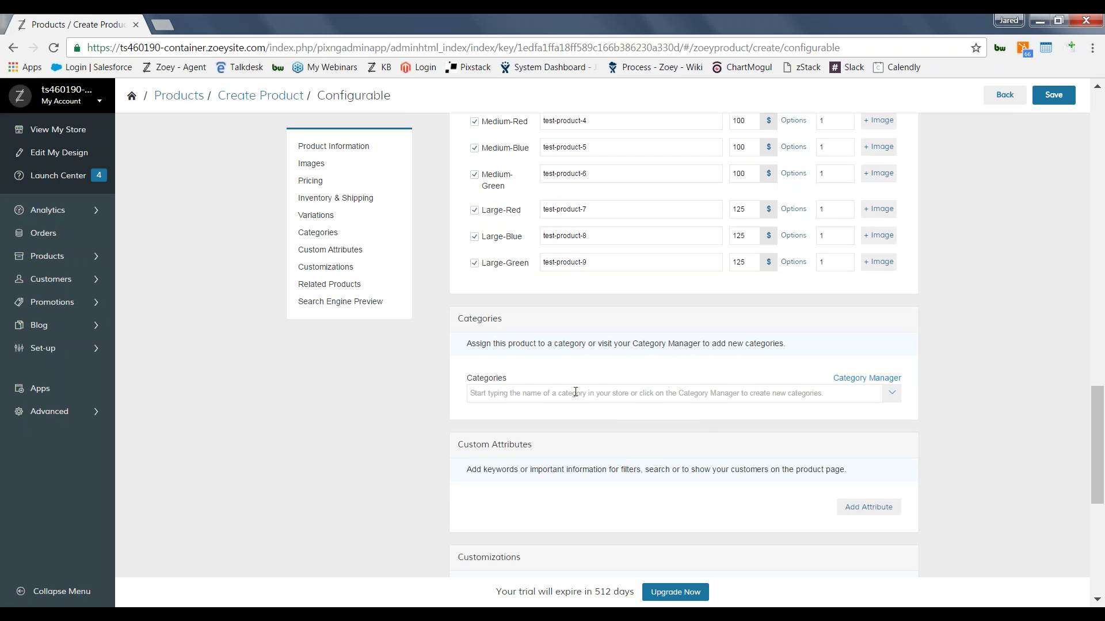
# Step: Assign the Clothing and Clothing > Sub 1 categories, removing the accidentally added Sub 2
pyautogui.click(890, 396)
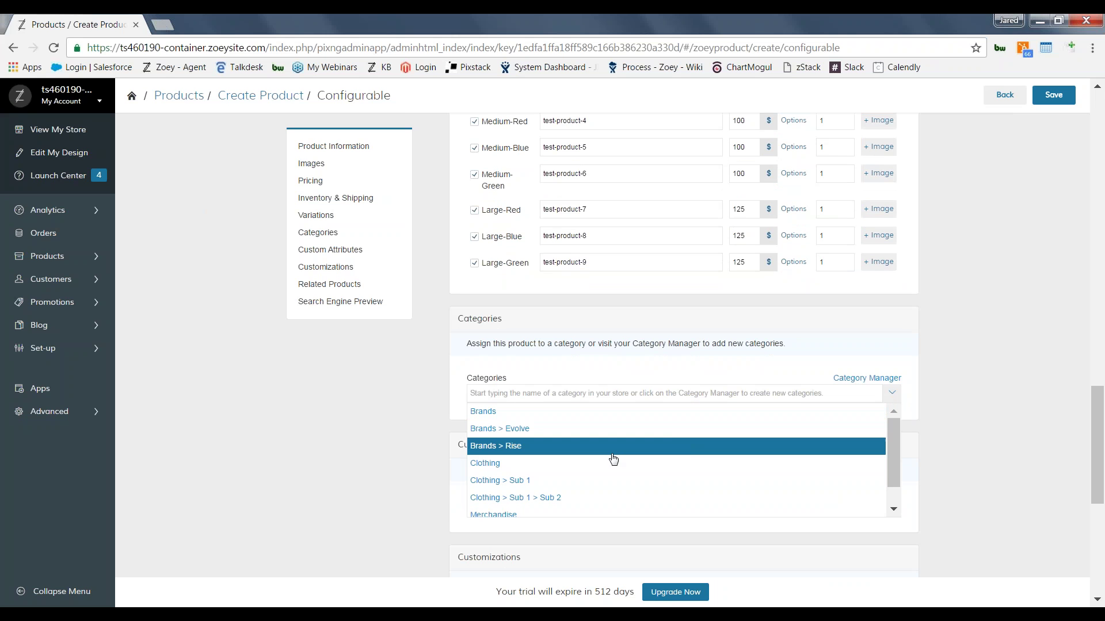
pyautogui.click(583, 468)
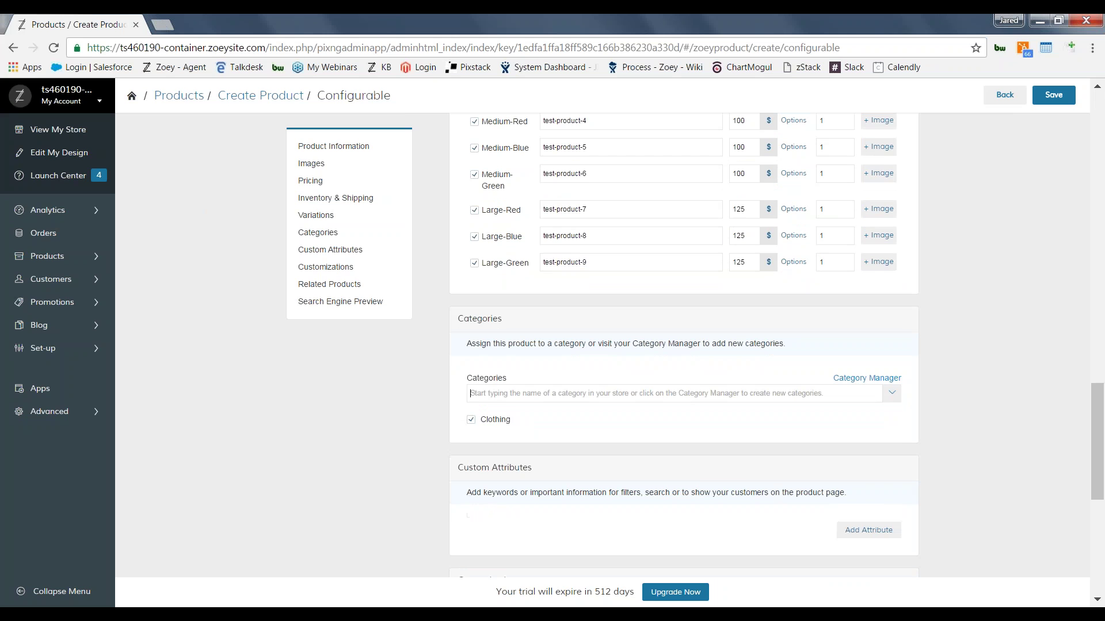
pyautogui.write('Clot')
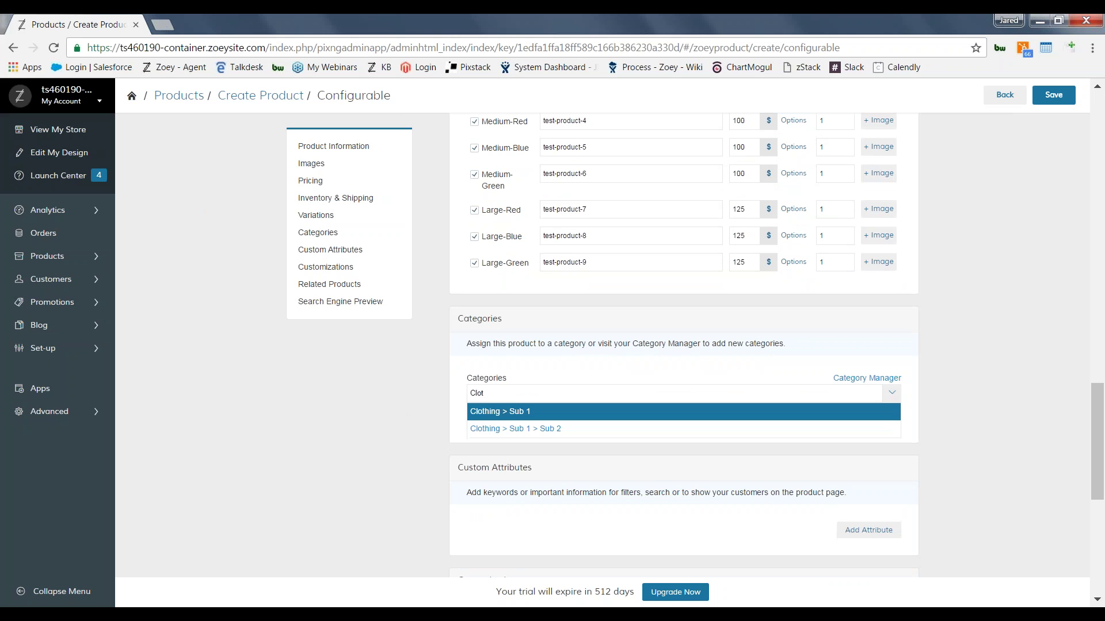
pyautogui.click(490, 413)
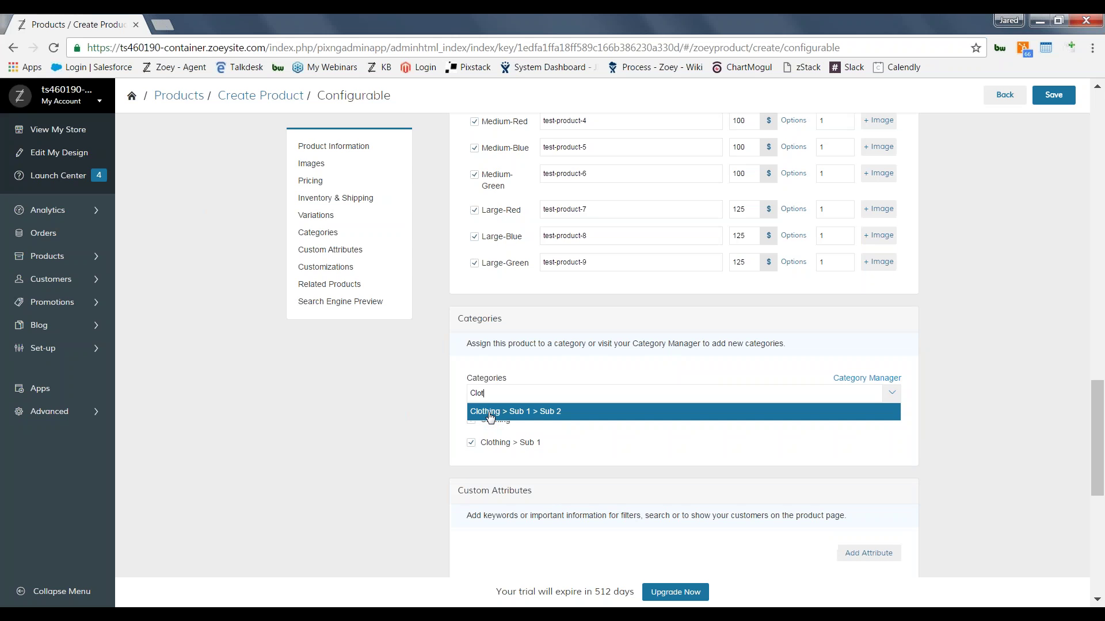
pyautogui.click(537, 412)
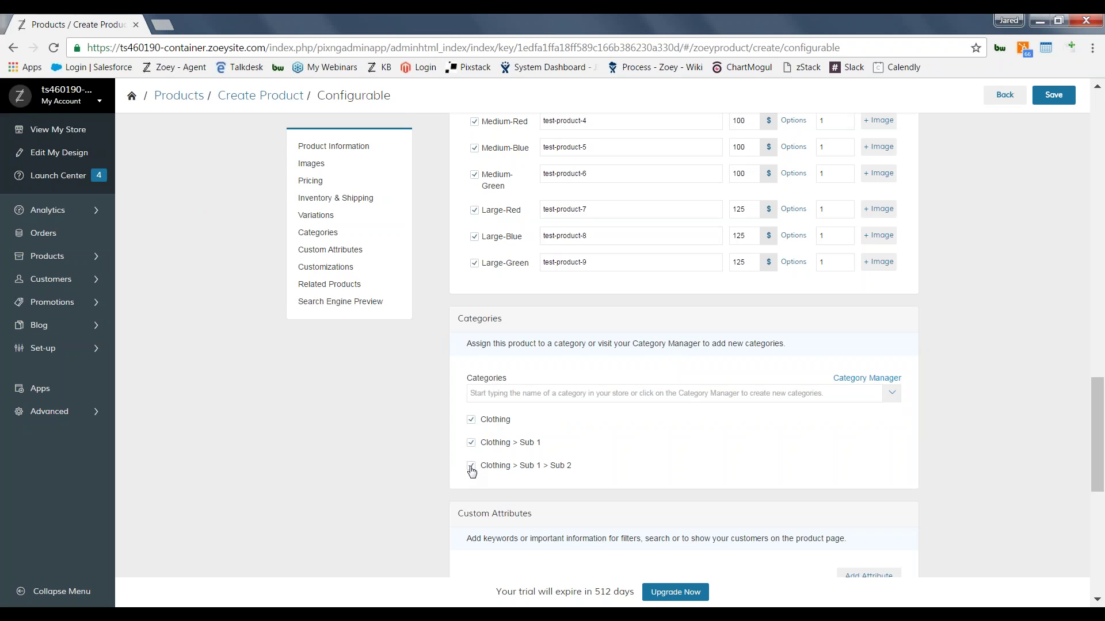
pyautogui.click(471, 466)
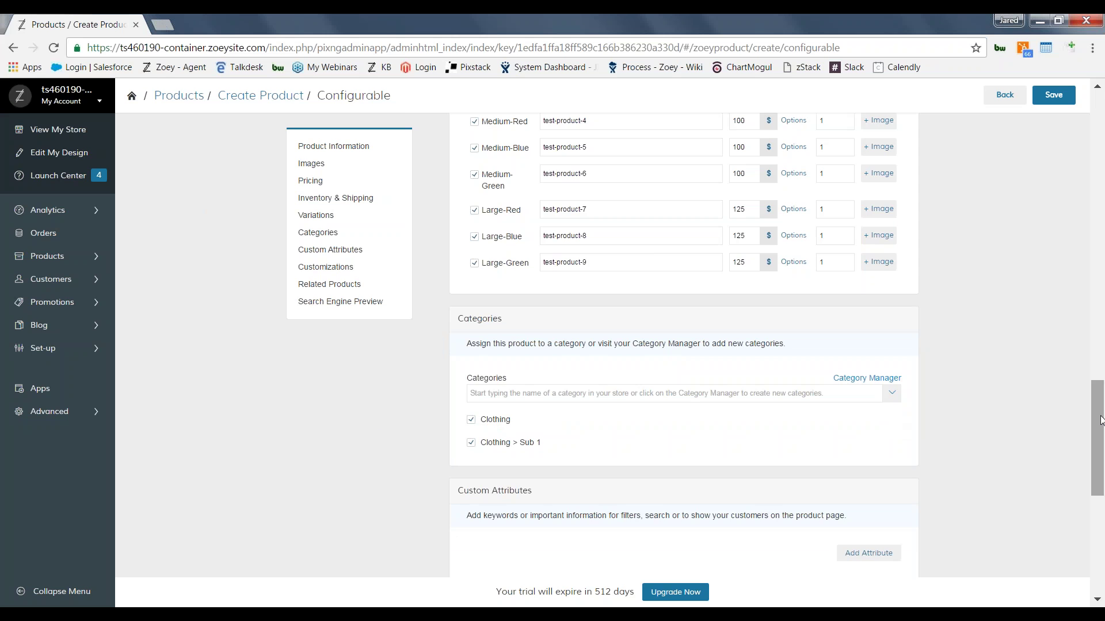
pyautogui.moveTo(1100, 420); pyautogui.dragTo(1102, 460)
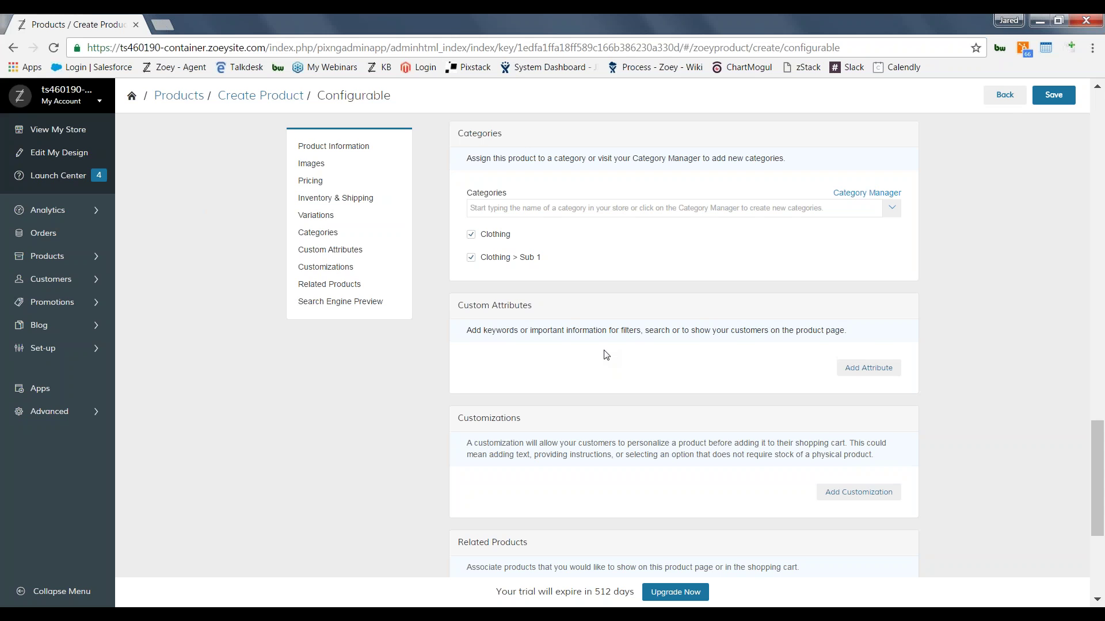
# Step: Add the Brand attribute with the new value 'Example Brand'
pyautogui.click(881, 369)
pyautogui.write('Brand')
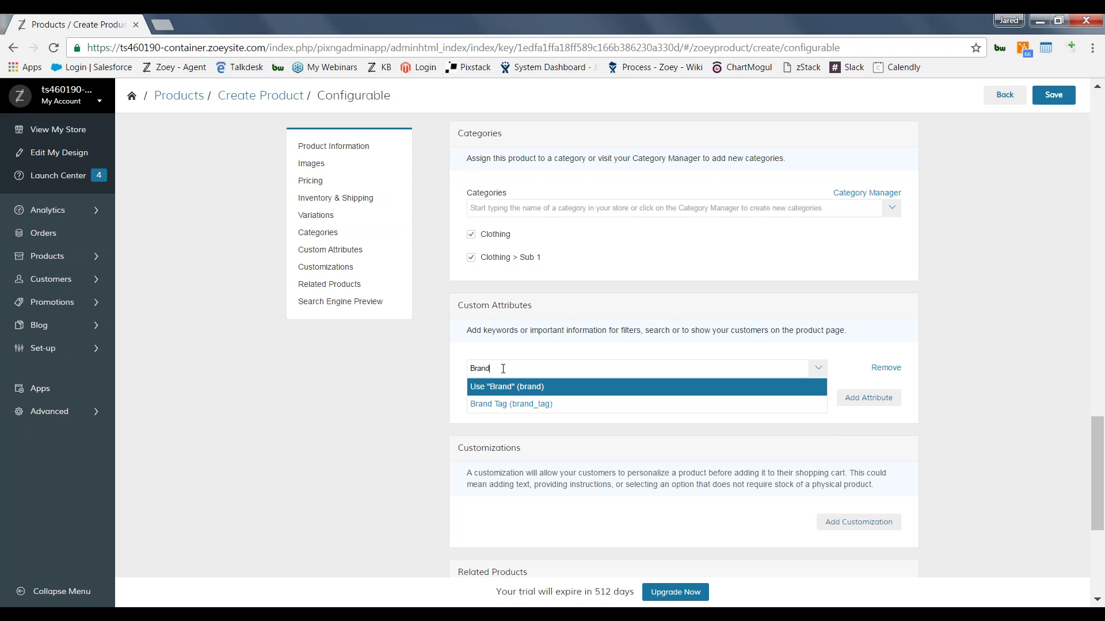
pyautogui.click(506, 391)
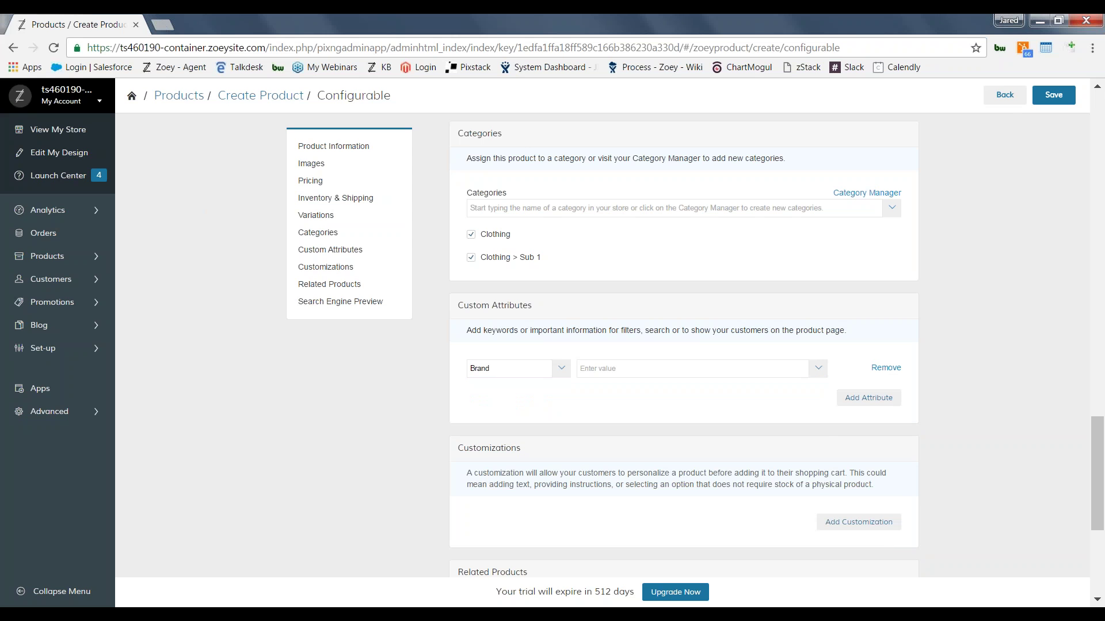
pyautogui.click(621, 367)
pyautogui.write('Example Brand')
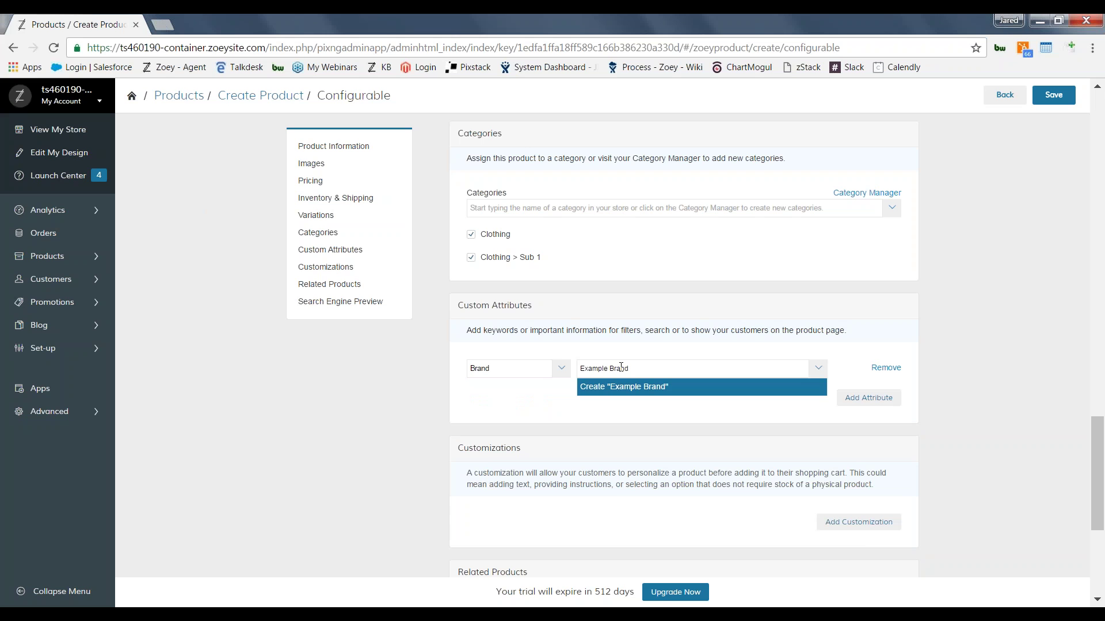
pyautogui.click(626, 388)
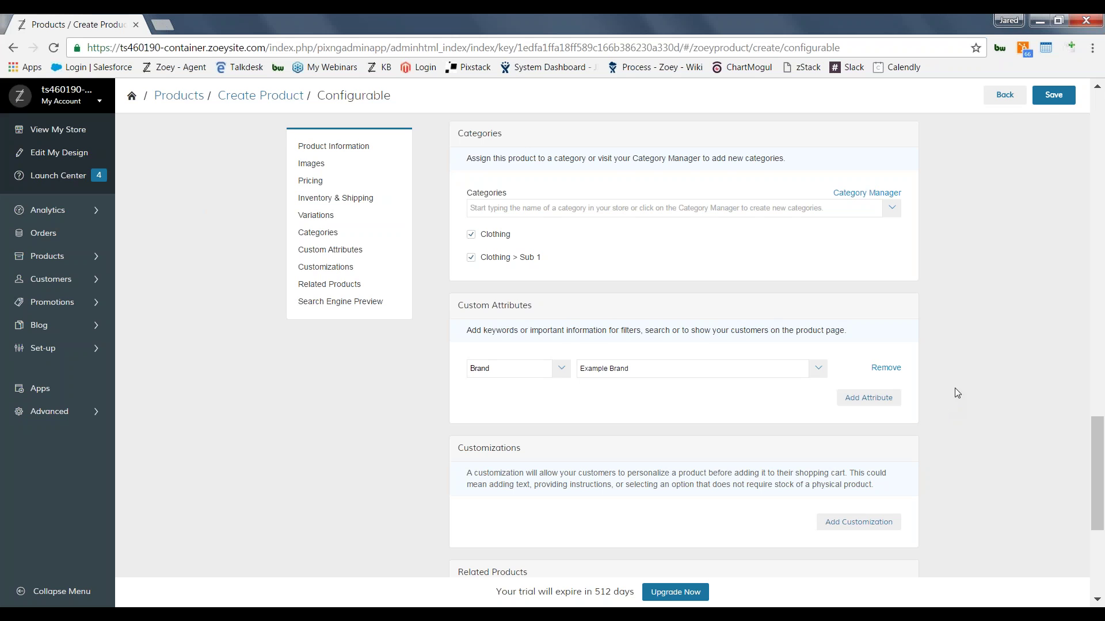
# Step: Save Test Product and go to the Products List
pyautogui.click(1053, 95)
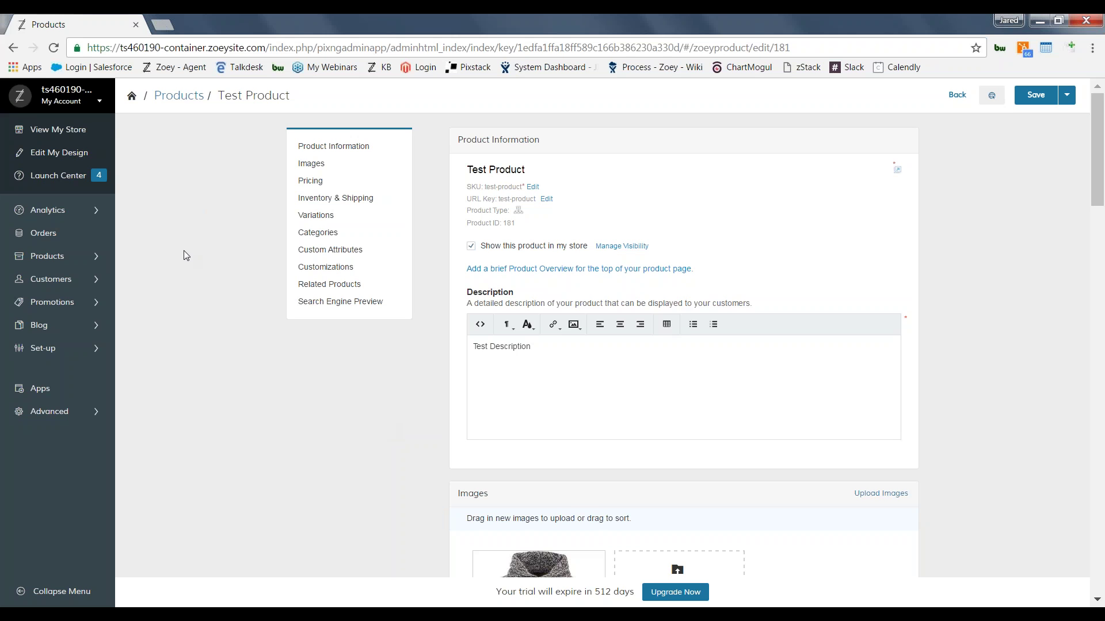
pyautogui.moveTo(58, 256)
pyautogui.click(171, 264)
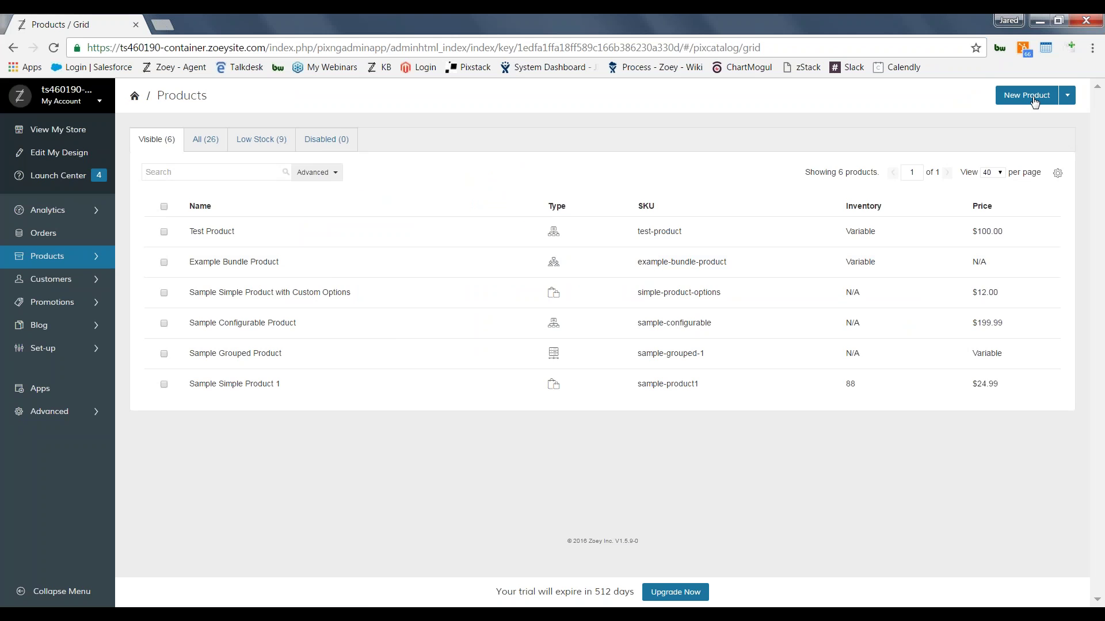
# Step: Start a new product, look over the product types, then bring up the Set-up menu
pyautogui.click(1029, 98)
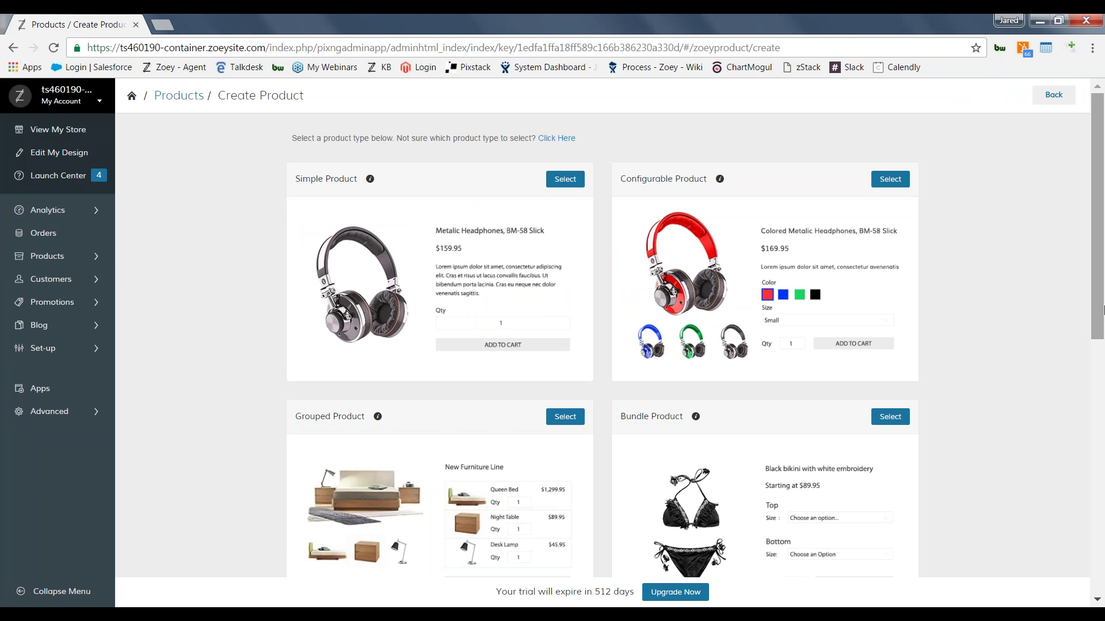
pyautogui.scroll(-3, 1101, 447)
pyautogui.scroll(-5, 1102, 447)
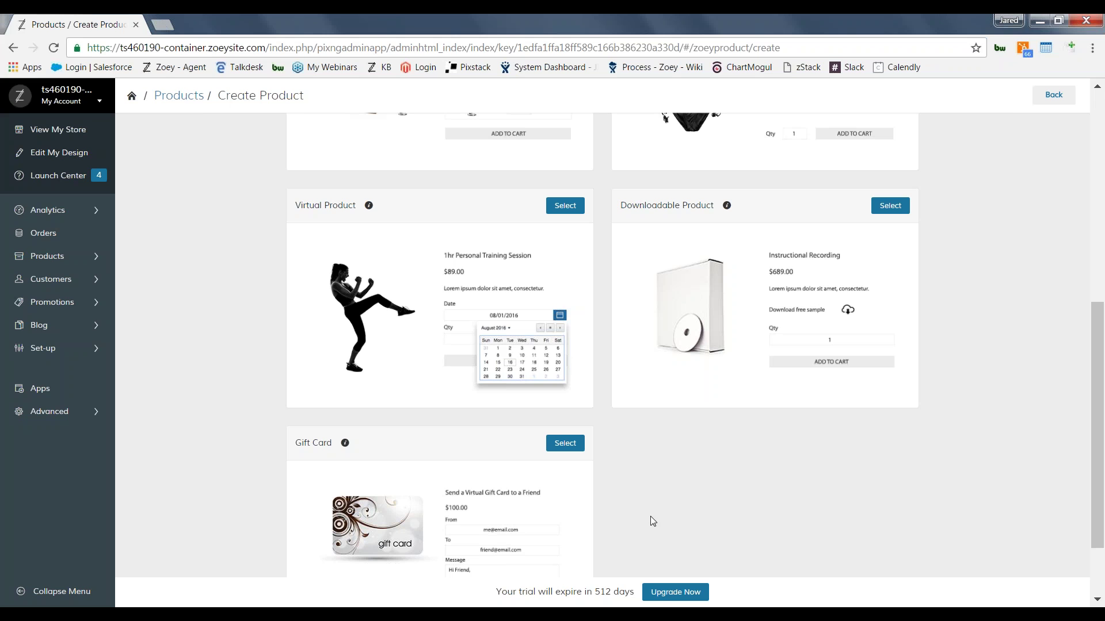
pyautogui.moveTo(650, 516)
pyautogui.click(87, 353)
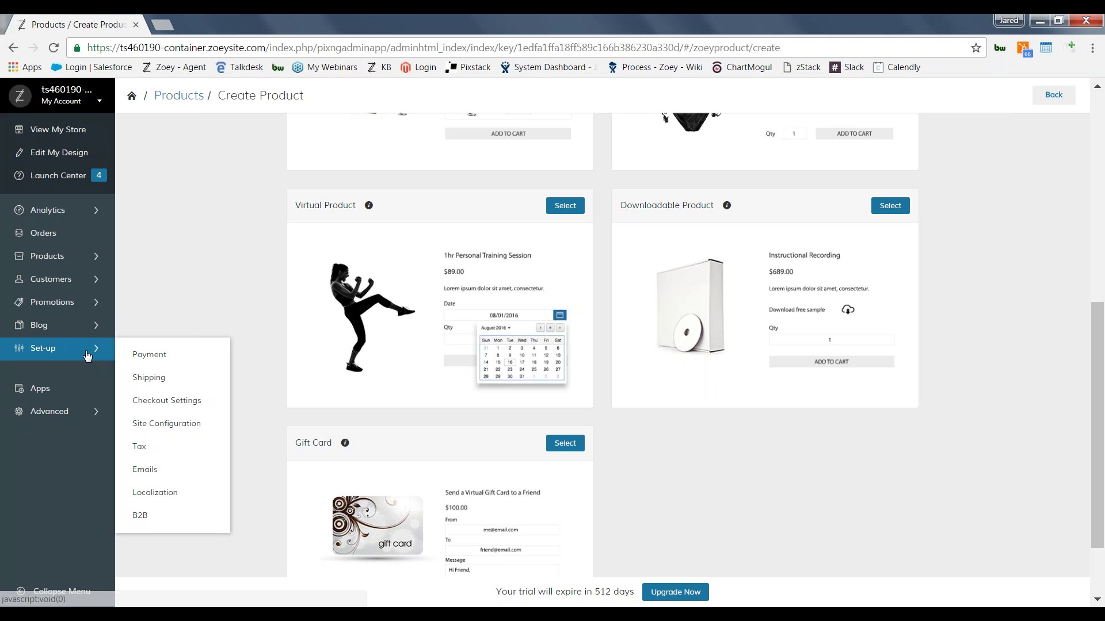
# Step: Go to the Payment Methods settings page
pyautogui.click(140, 357)
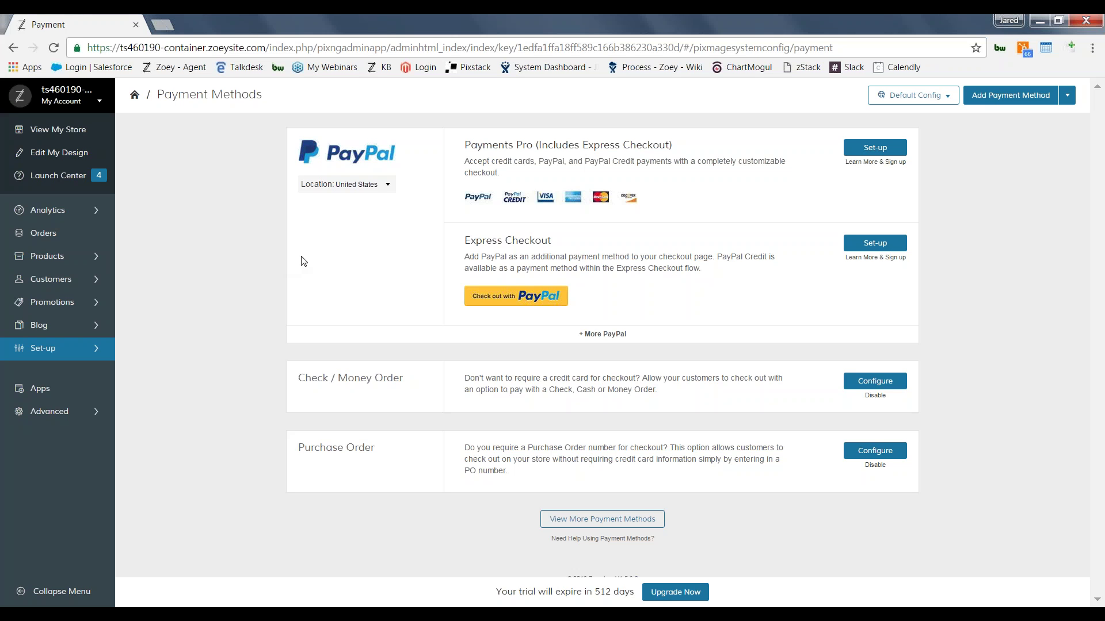
# Step: Open the PayPal Payments Pro set-up form, select the merchant email field, then return to the payment methods overview
pyautogui.click(867, 150)
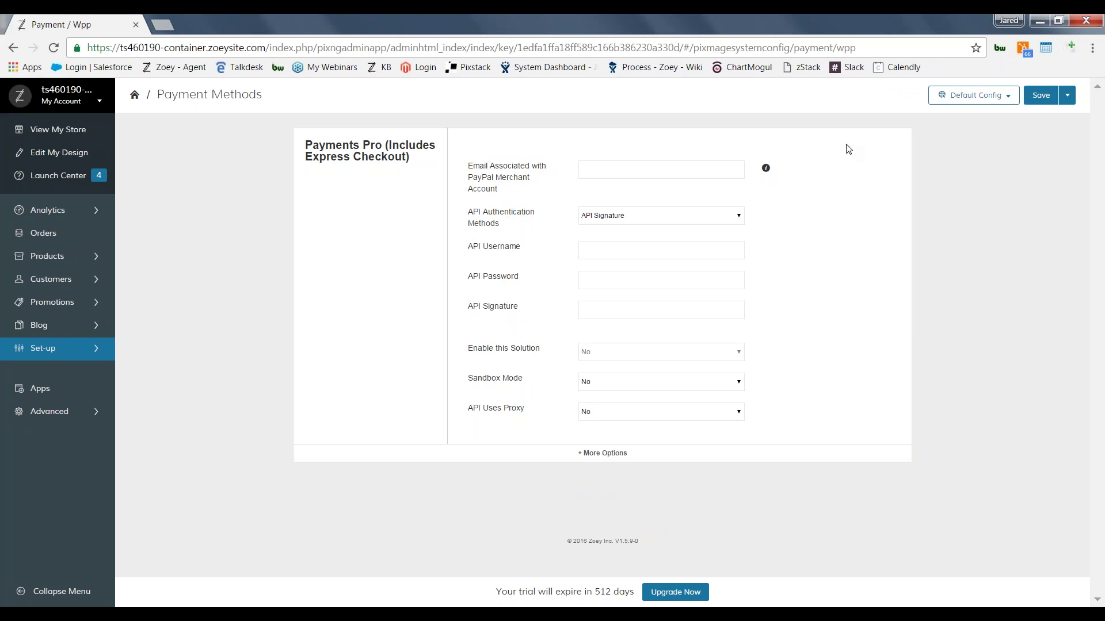
pyautogui.click(665, 173)
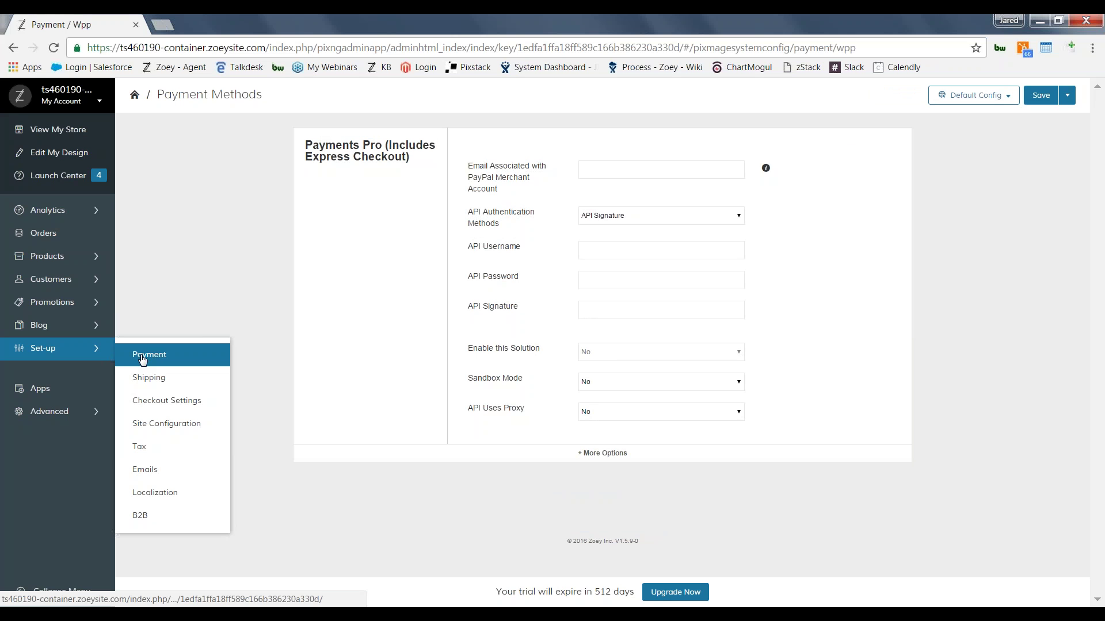
pyautogui.click(143, 357)
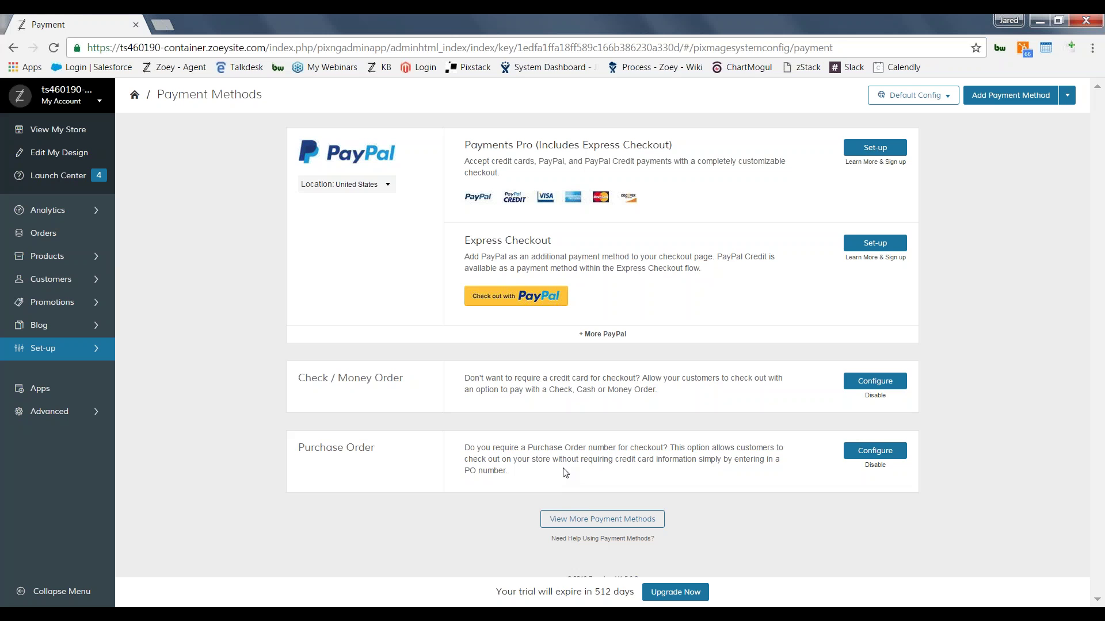
# Step: Reveal the add-on payment gateways such as Adyen, Stripe Payment Gateway, Braintree and Authorize.net
pyautogui.click(588, 524)
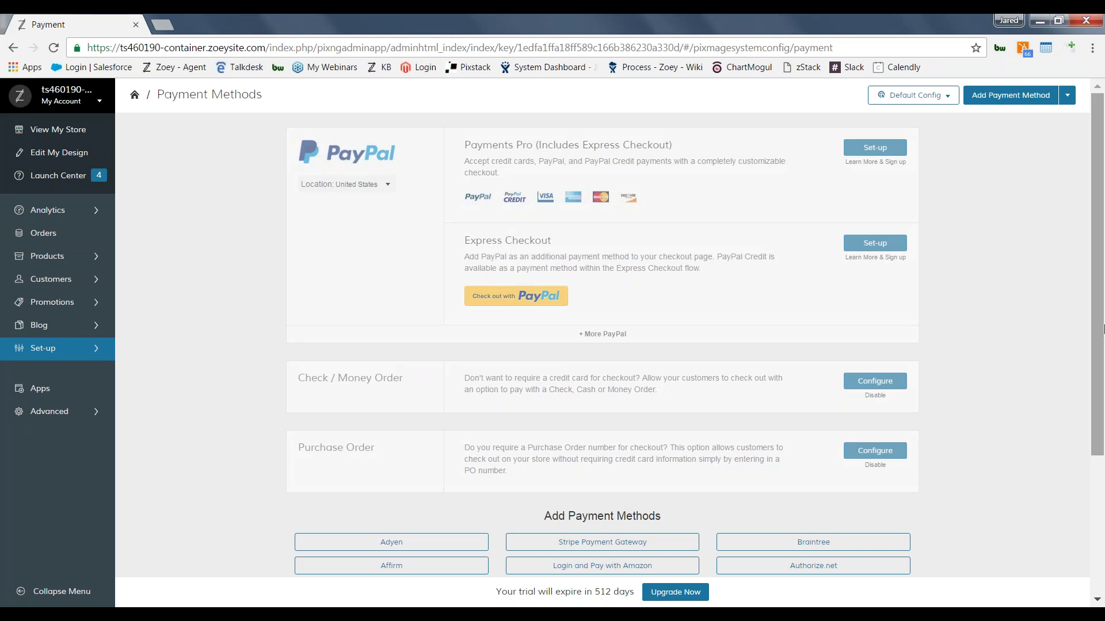
pyautogui.scroll(-1, 1101, 415)
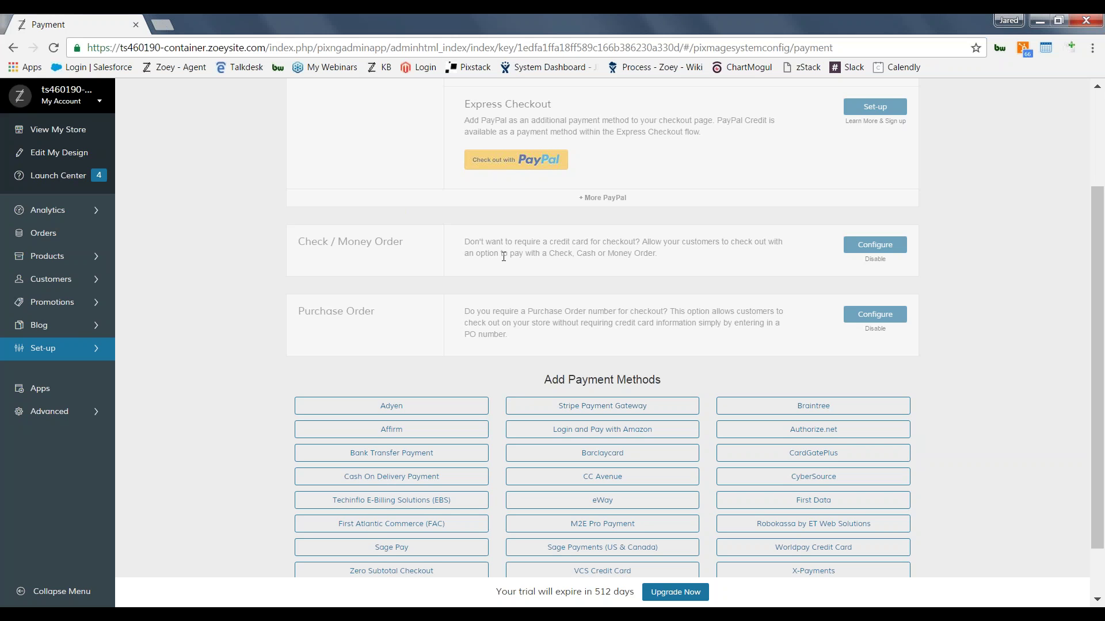
# Step: Open the USPS carrier settings and review Live mode, Regular size, 70 maximum weight and handling
pyautogui.moveTo(101, 347)
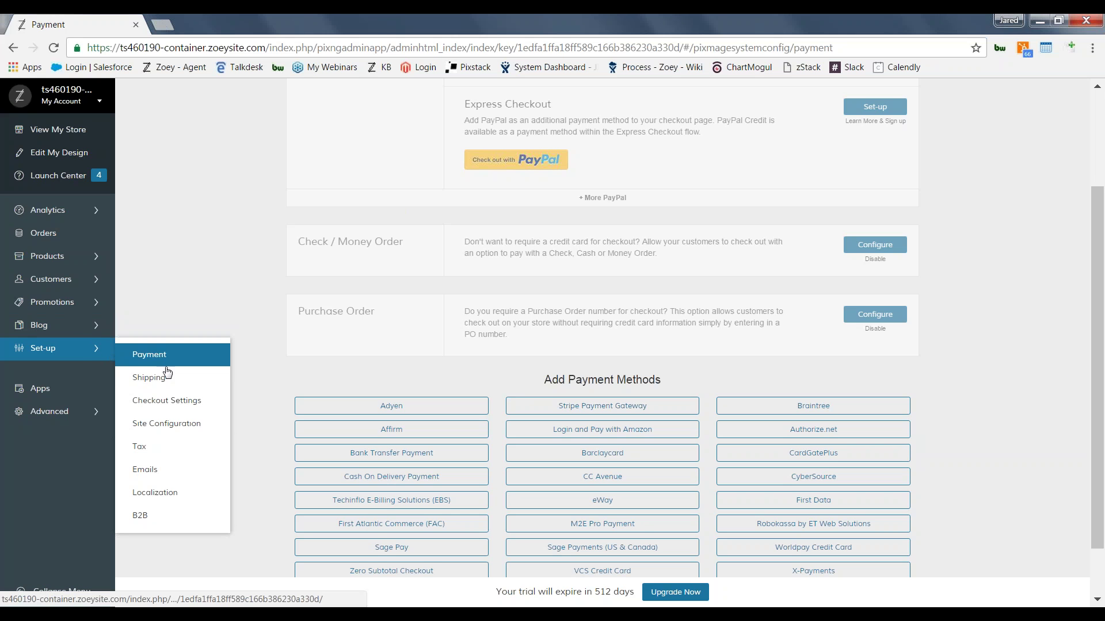
pyautogui.click(161, 389)
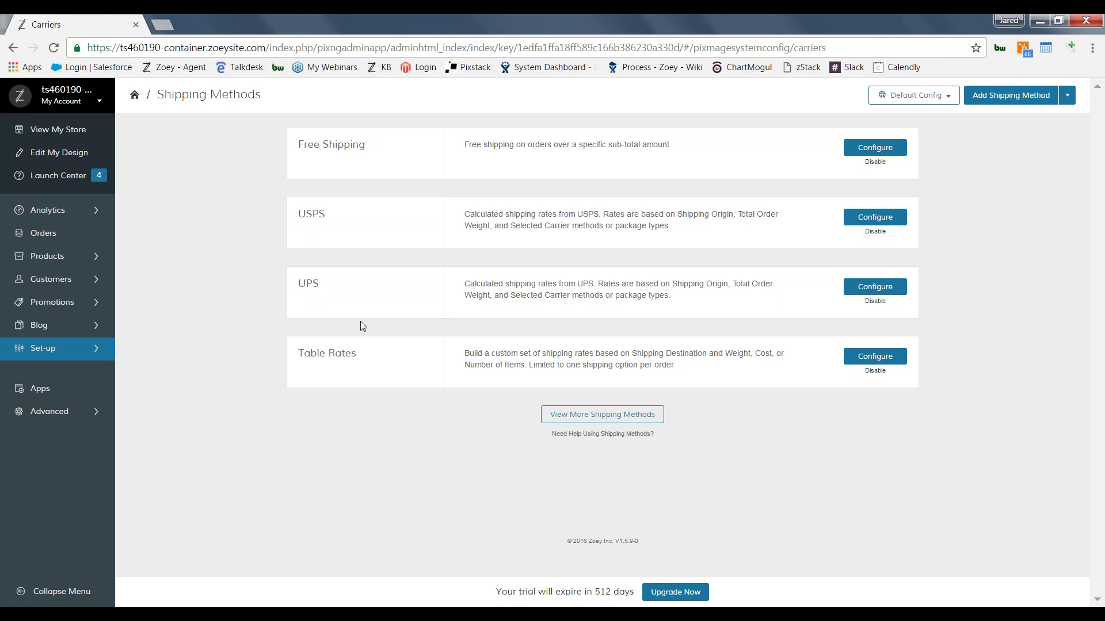
pyautogui.click(875, 217)
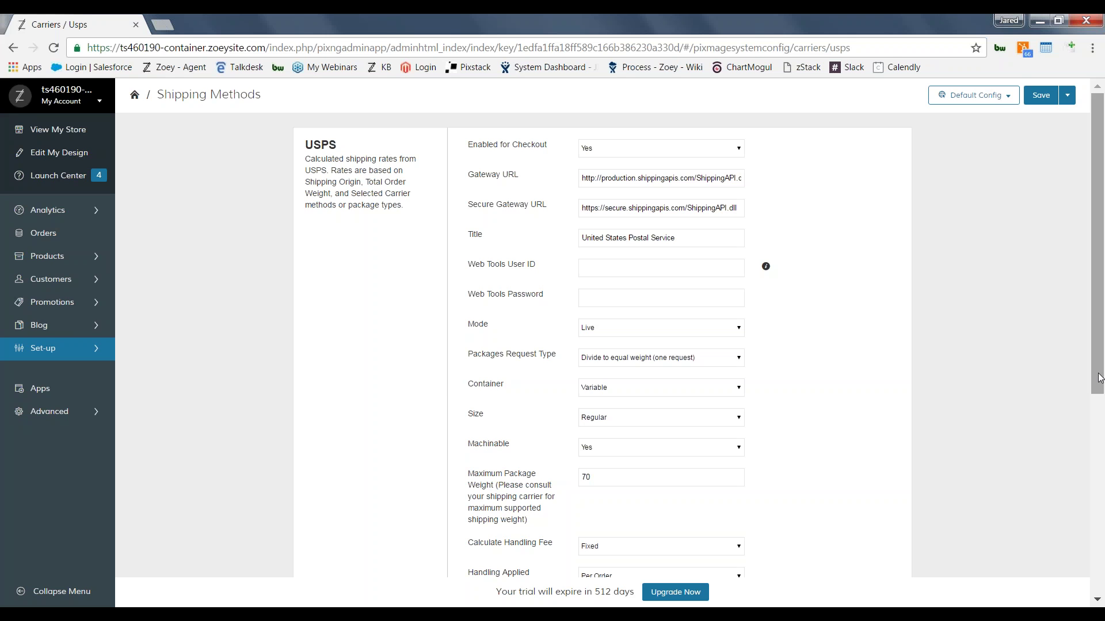
pyautogui.moveTo(1099, 378); pyautogui.dragTo(1090, 479)
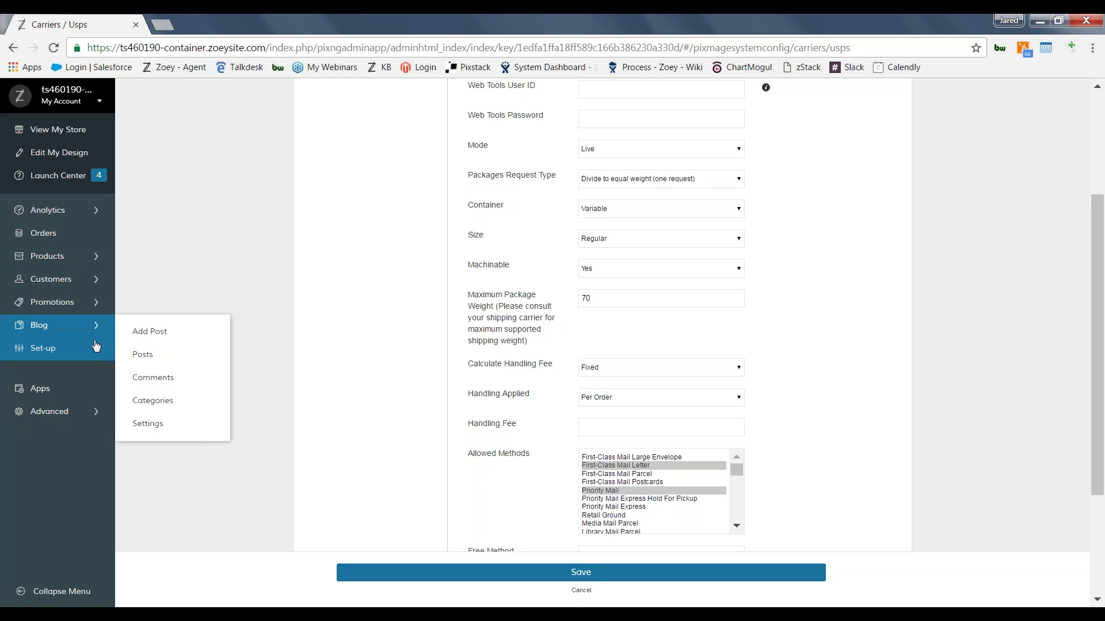
# Step: Return to Shipping Methods, browse the additional shipping methods, then cancel back to the list
pyautogui.moveTo(109, 348)
pyautogui.click(160, 382)
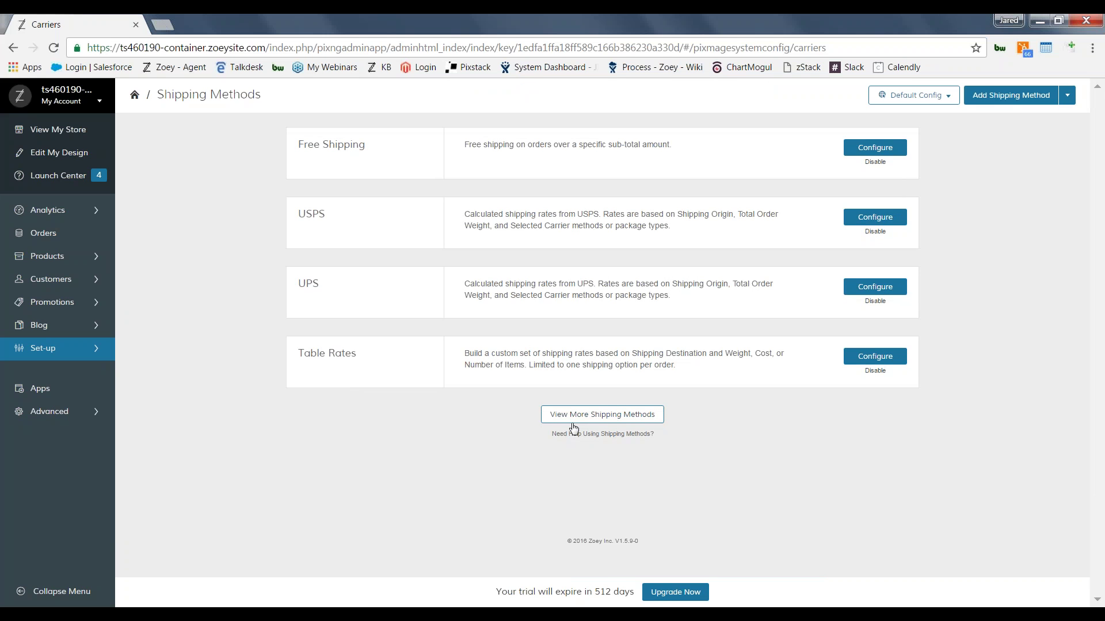
pyautogui.click(566, 425)
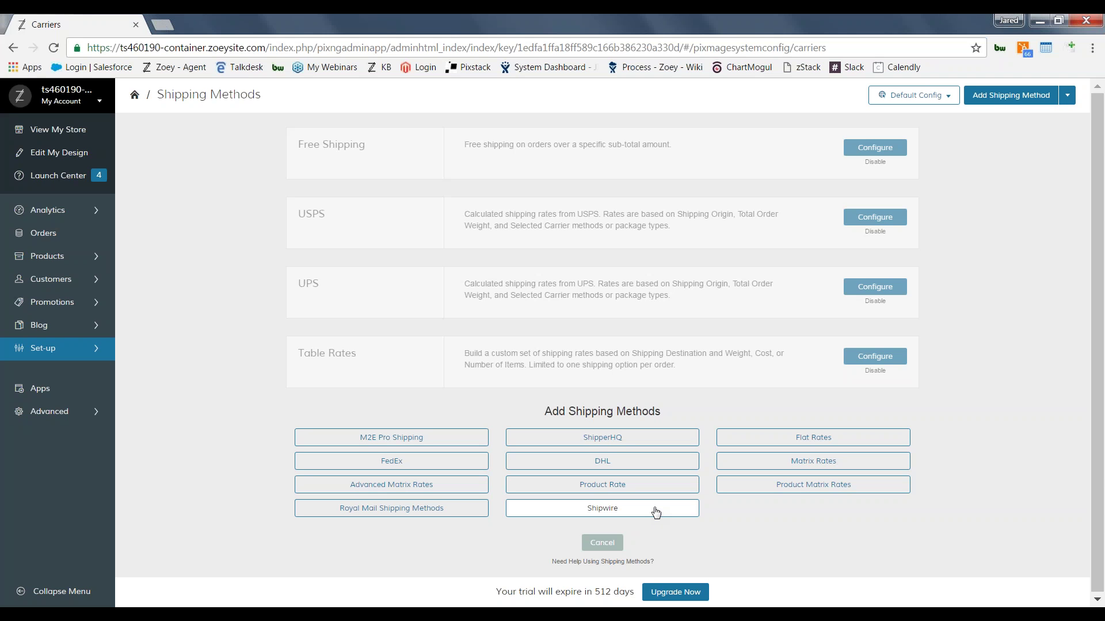
pyautogui.click(602, 543)
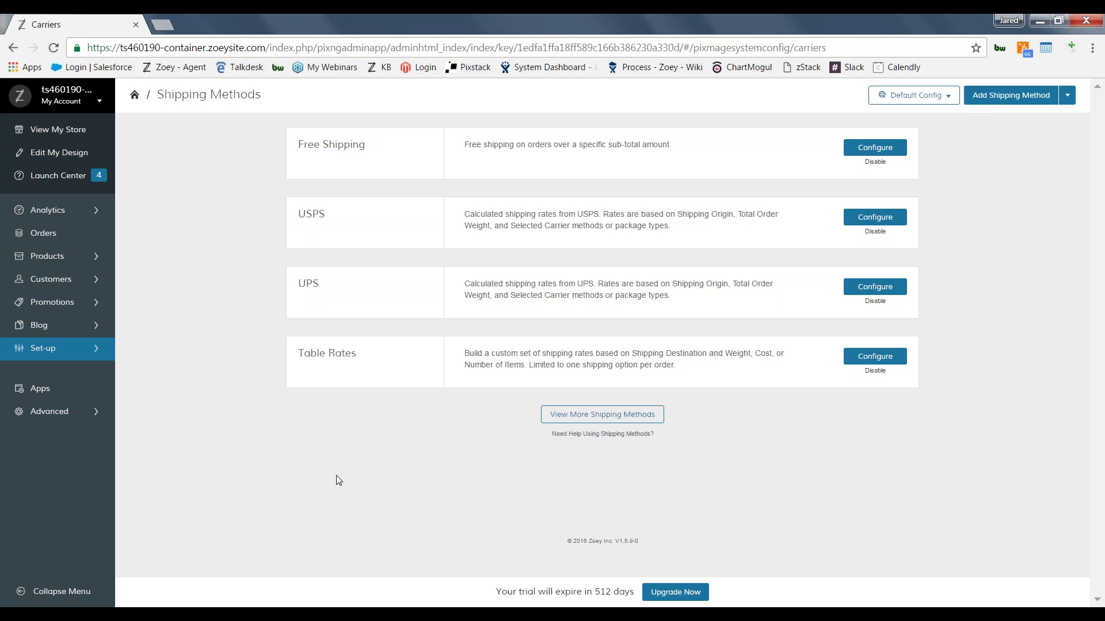
# Step: Open Apps › My Apps listing Google Analytics Integration, Google Event Tracking and Persistent Shopping Cart
pyautogui.click(39, 396)
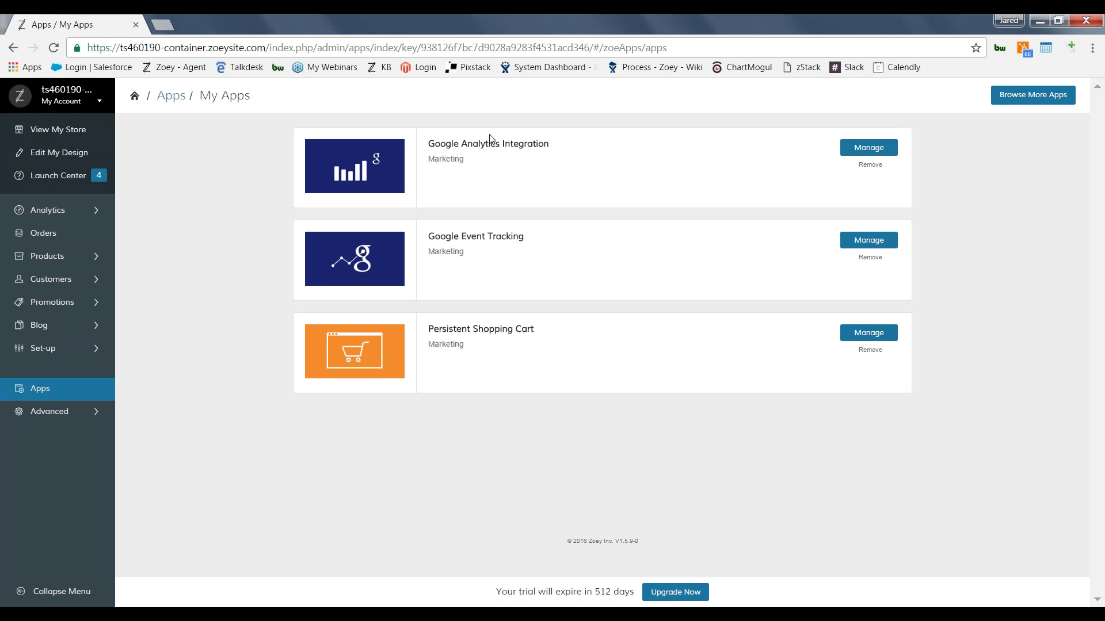
# Step: Browse the Apps Store catalog from MailChimp and Olark through TaxJar, Webgility, XML Sitemap and Yotpo
pyautogui.click(1022, 99)
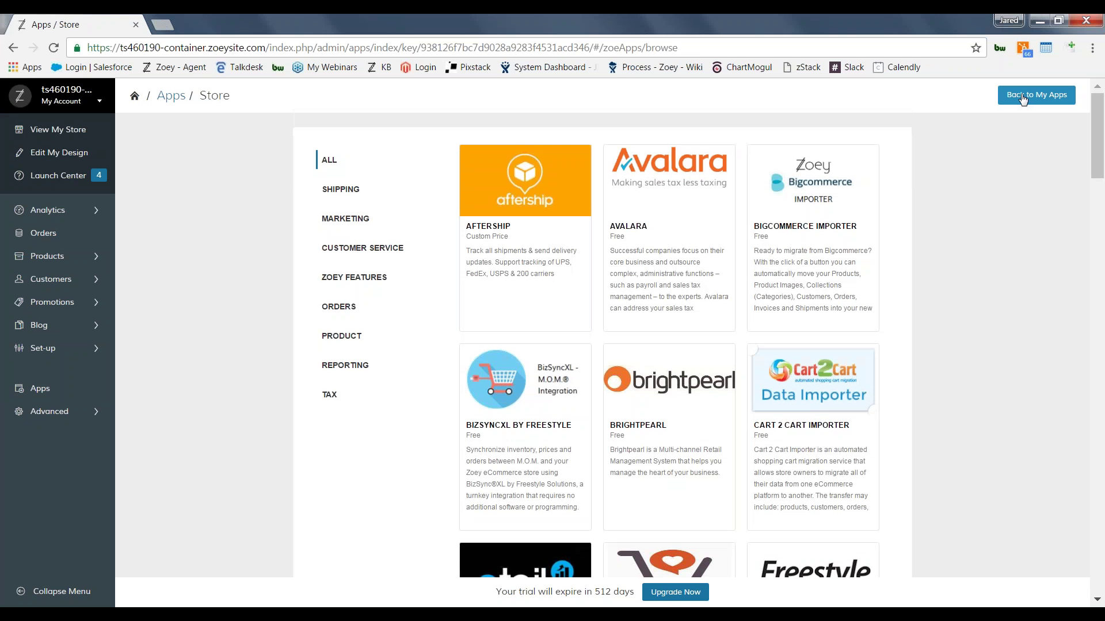
pyautogui.click(1022, 99)
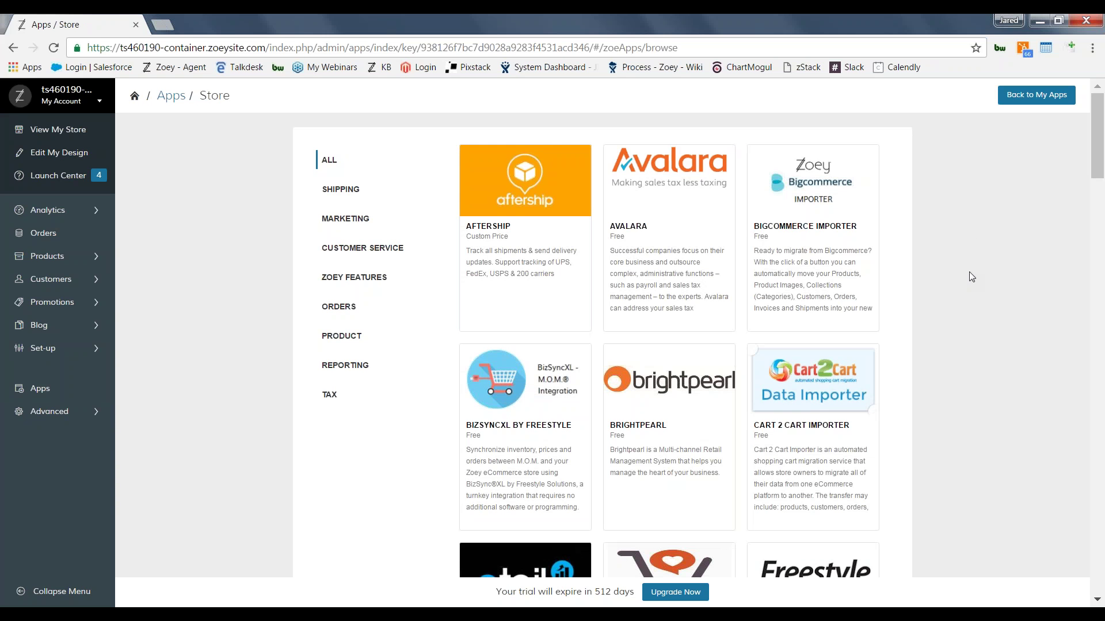
pyautogui.scroll(-4, 968, 272)
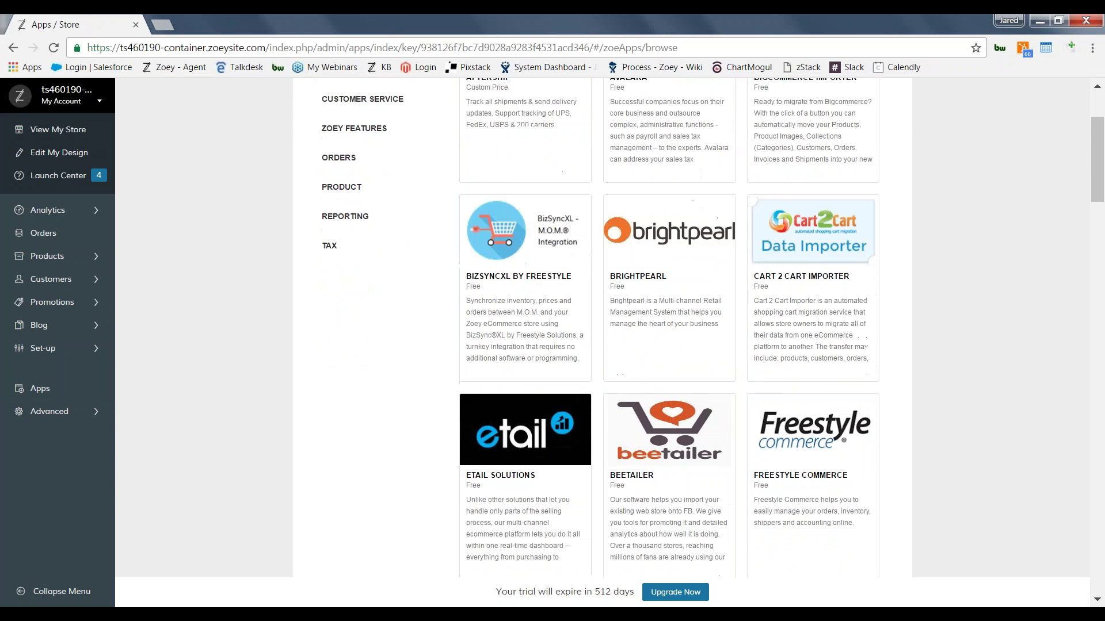
pyautogui.scroll(-5, 610, 328)
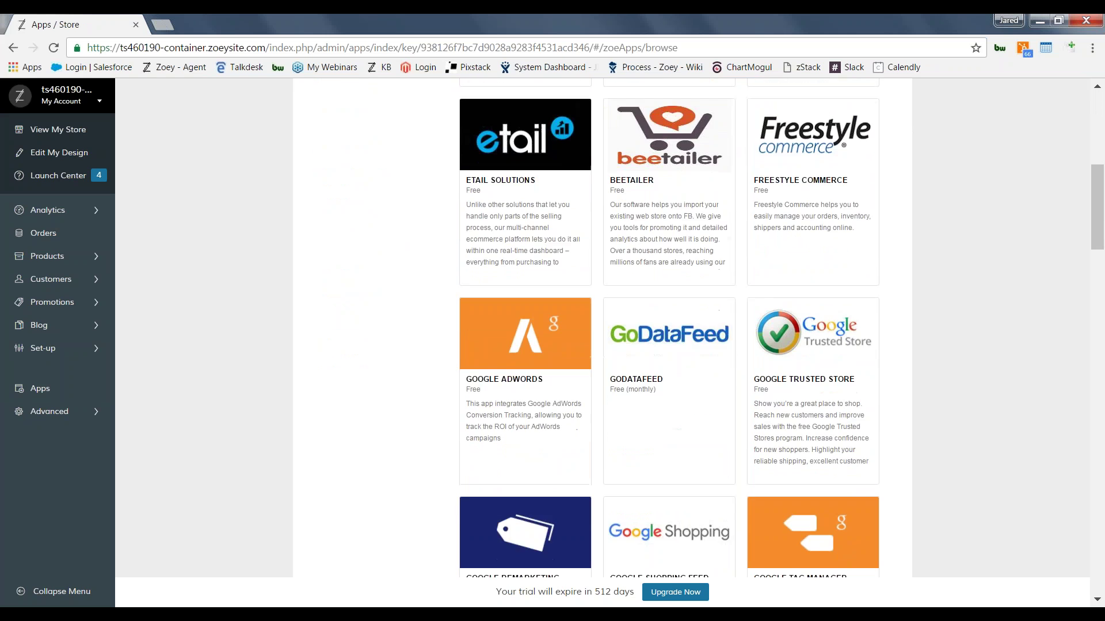
pyautogui.scroll(-4, 610, 328)
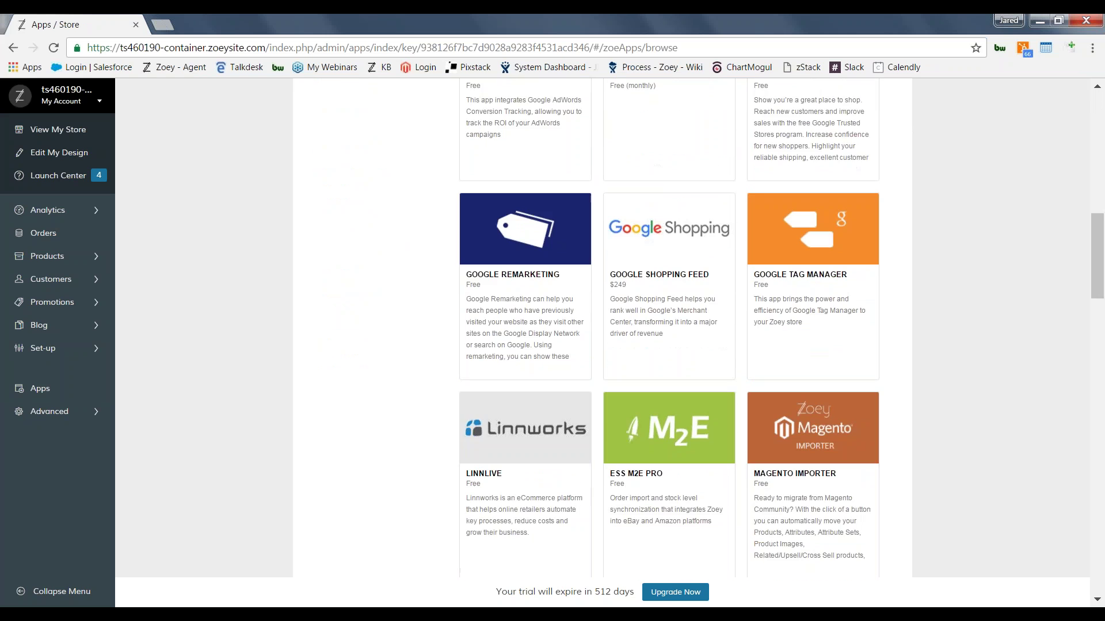
pyautogui.scroll(-6, 610, 328)
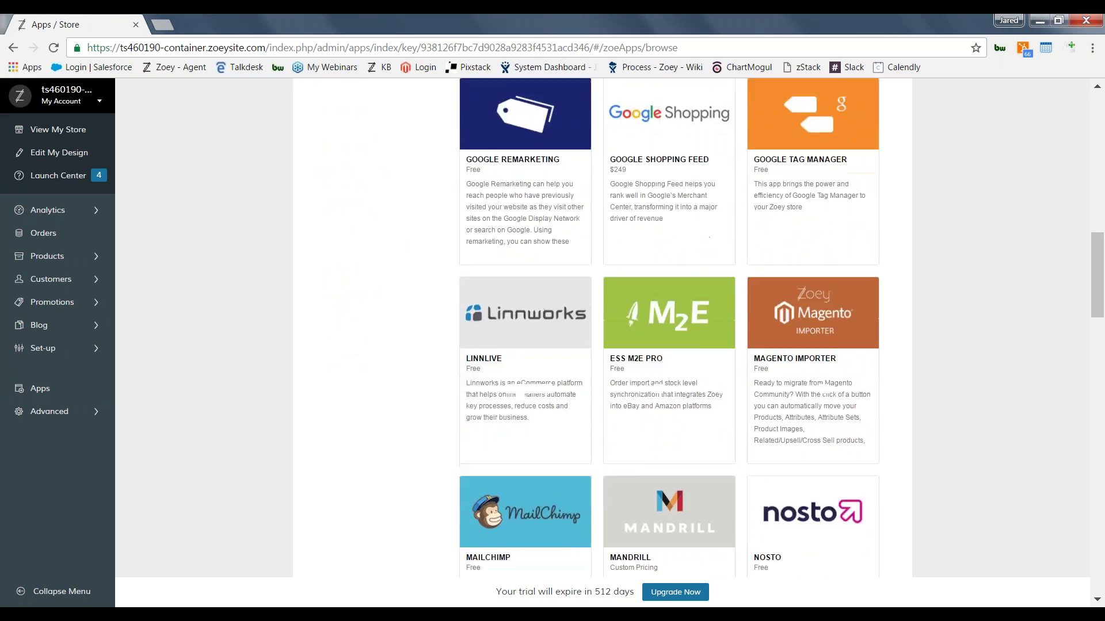
pyautogui.scroll(-4, 610, 328)
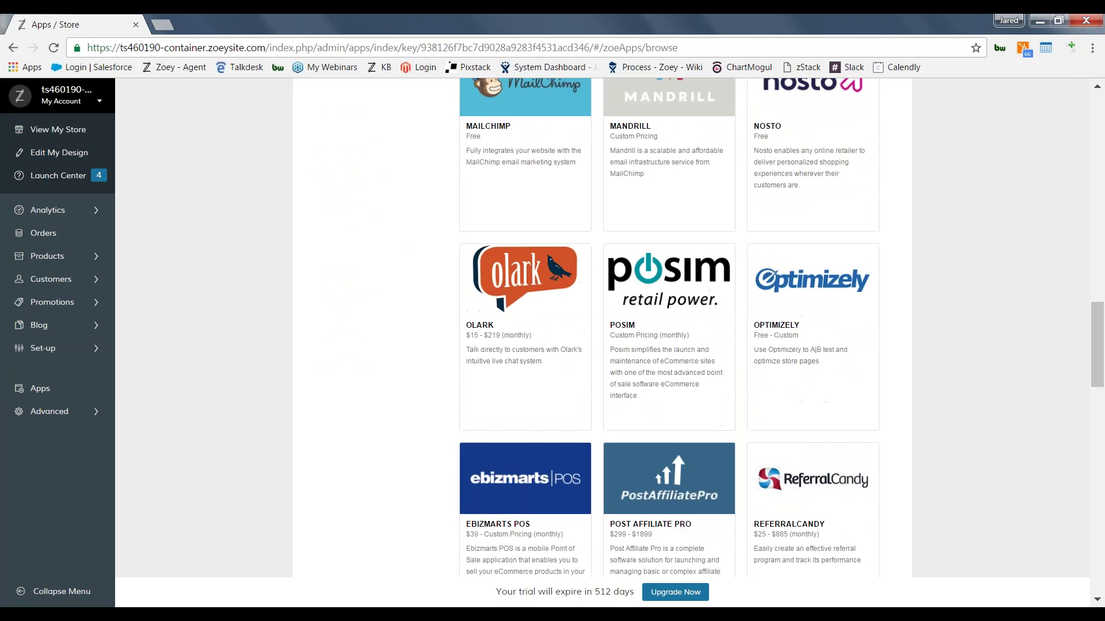
pyautogui.scroll(-8, 610, 328)
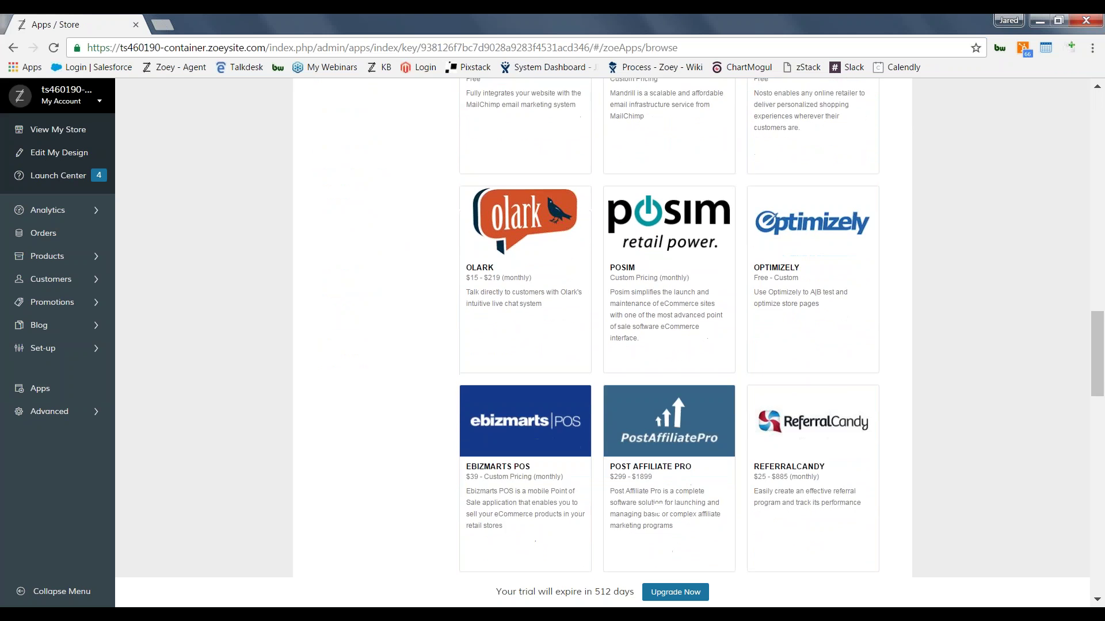
pyautogui.scroll(-8, 610, 328)
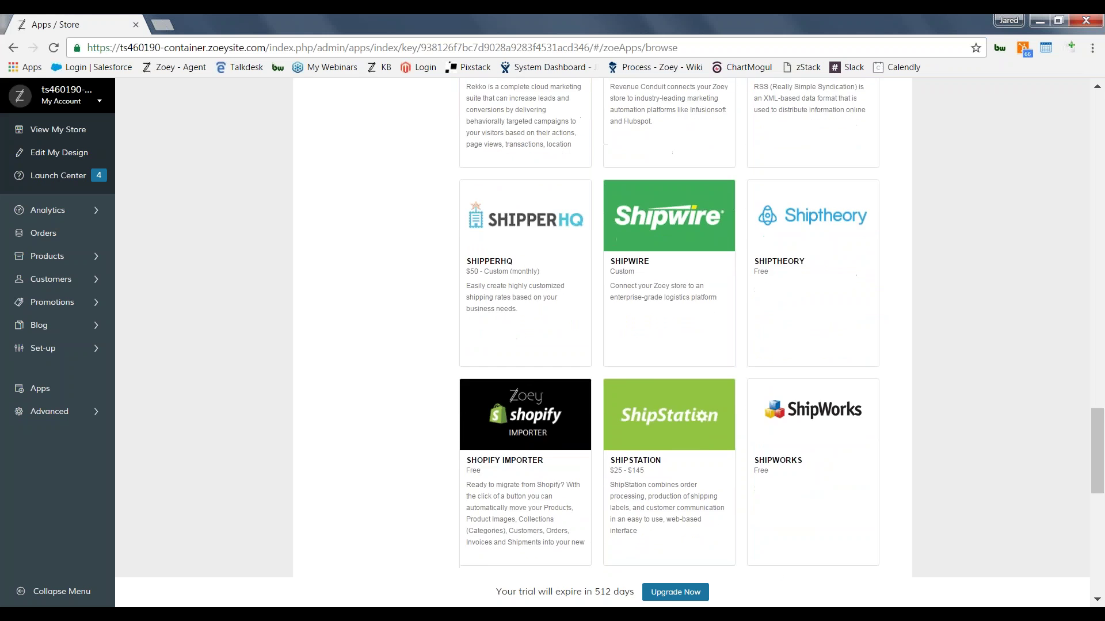
pyautogui.scroll(-3, 609, 328)
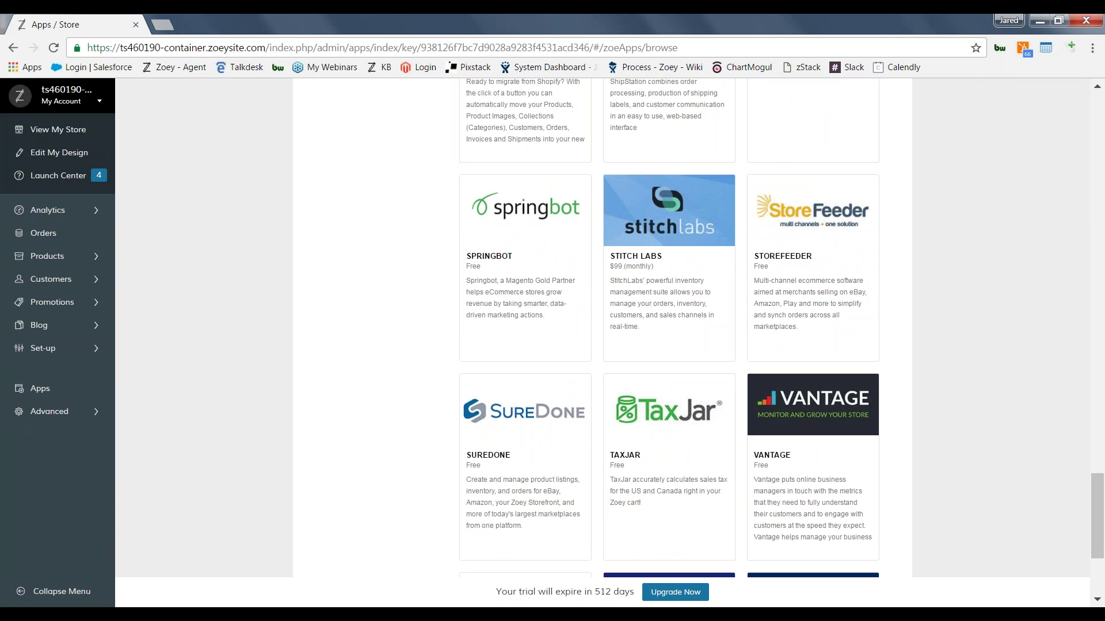
pyautogui.scroll(-4, 610, 328)
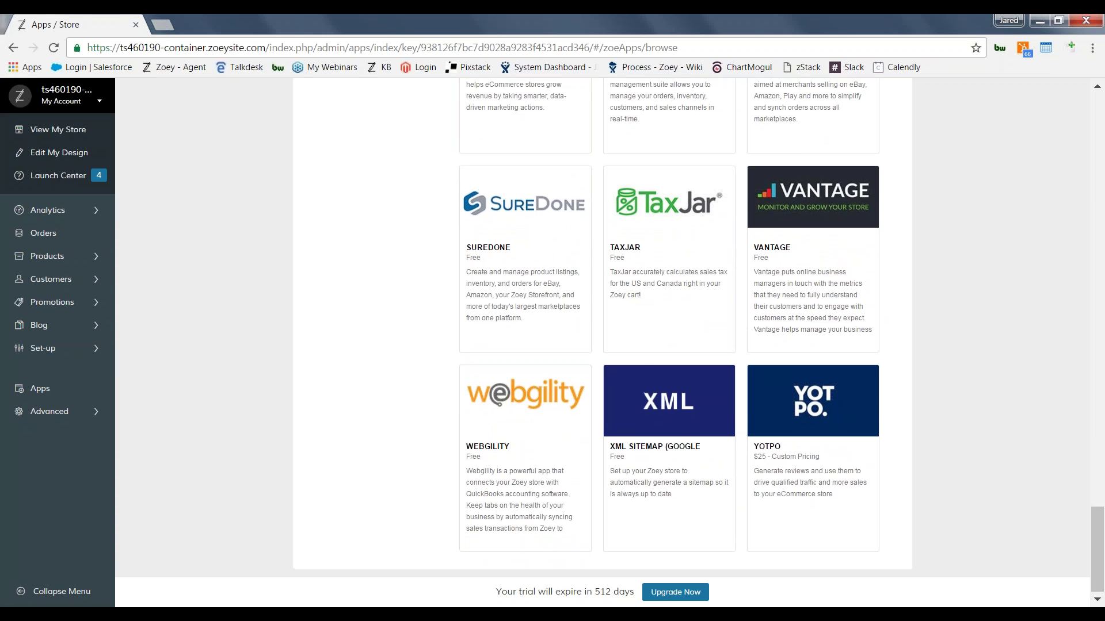
pyautogui.scroll(7, 721, 205)
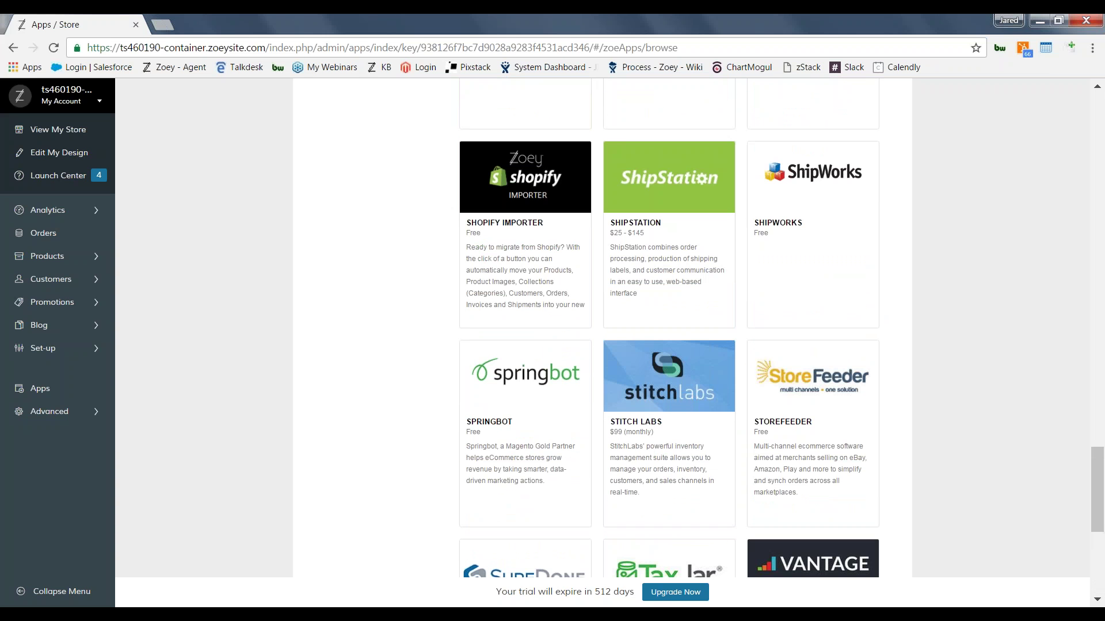